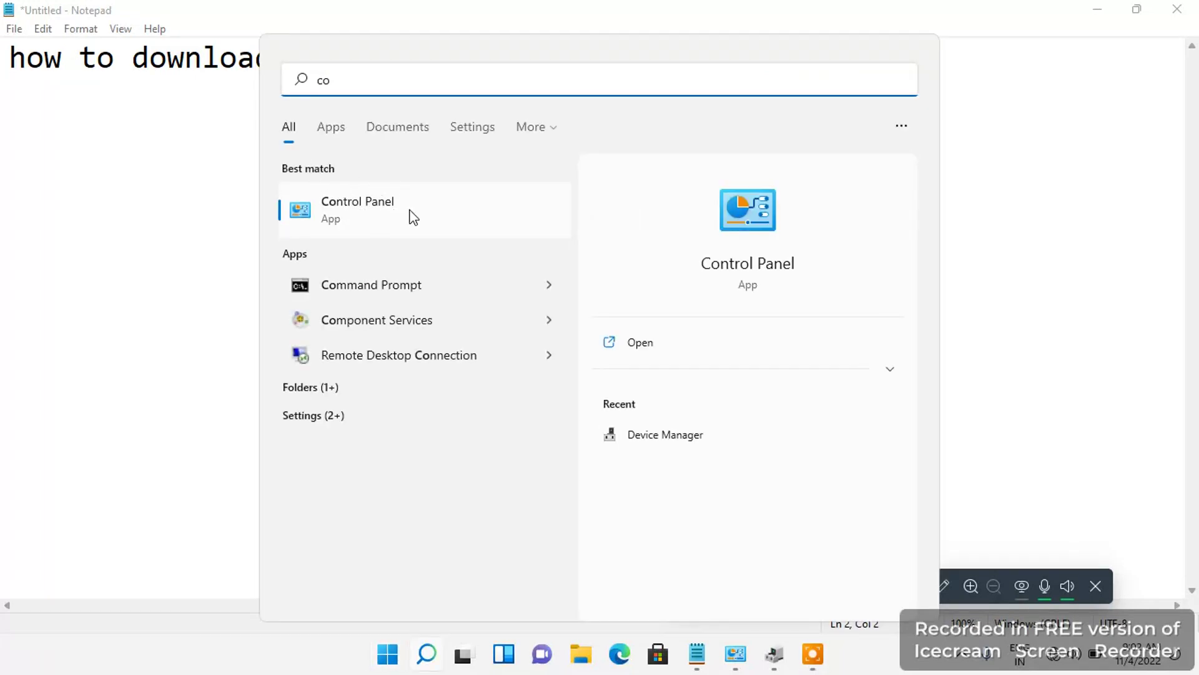
- Open Device Manager from Control Panel, examine the display adapters and devices lacking drivers, and close it
left_click(375, 199)
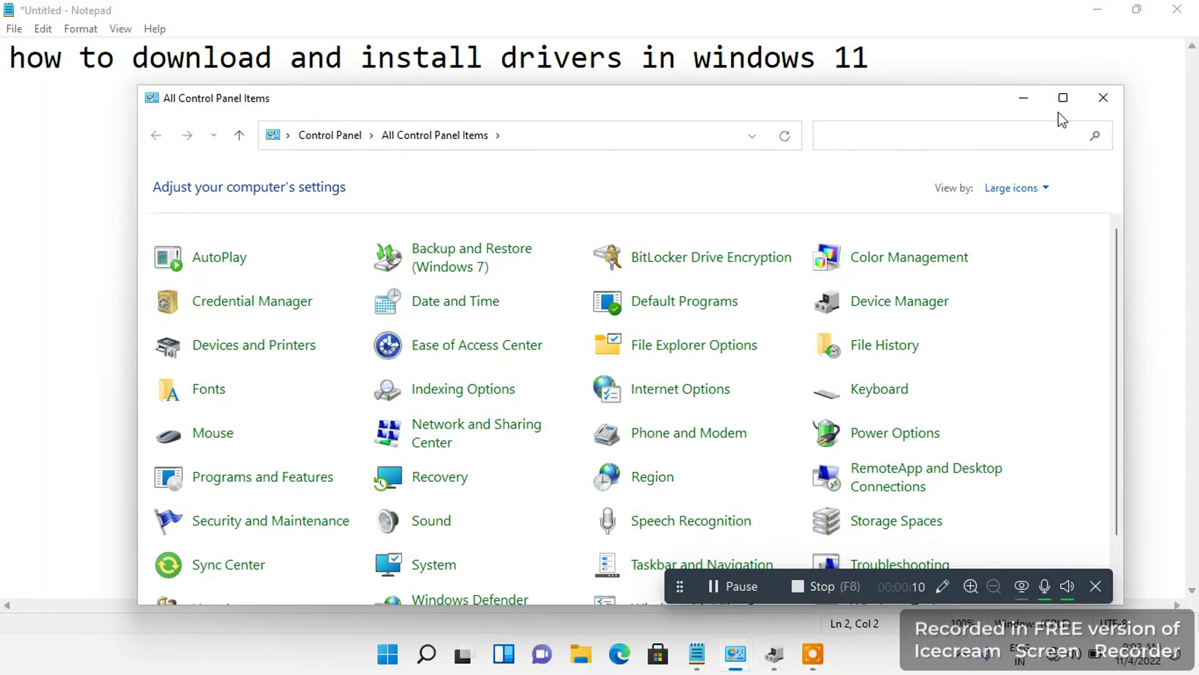
left_click(1063, 98)
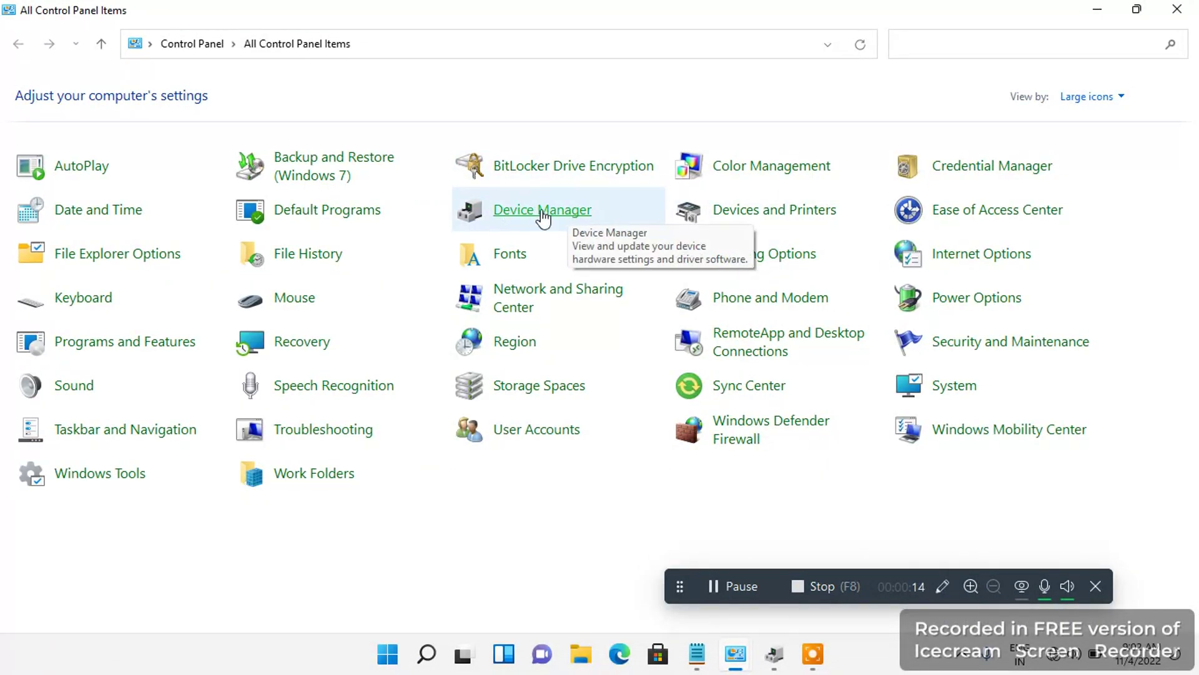
left_click(542, 213)
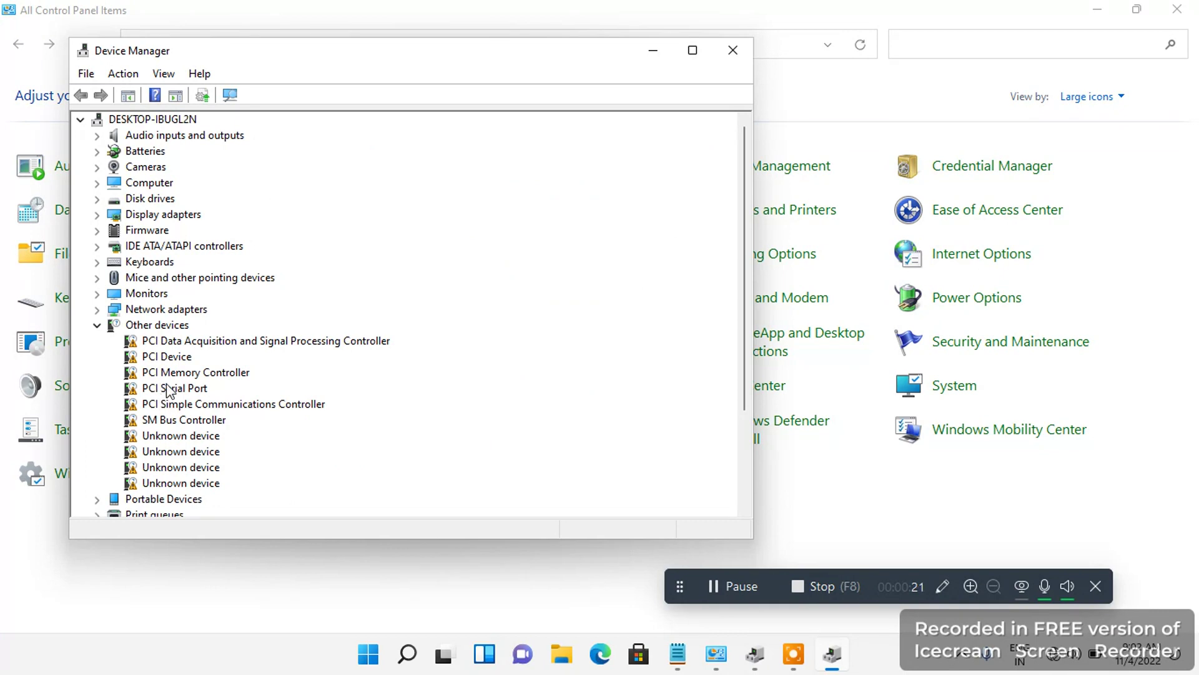
left_click(97, 214)
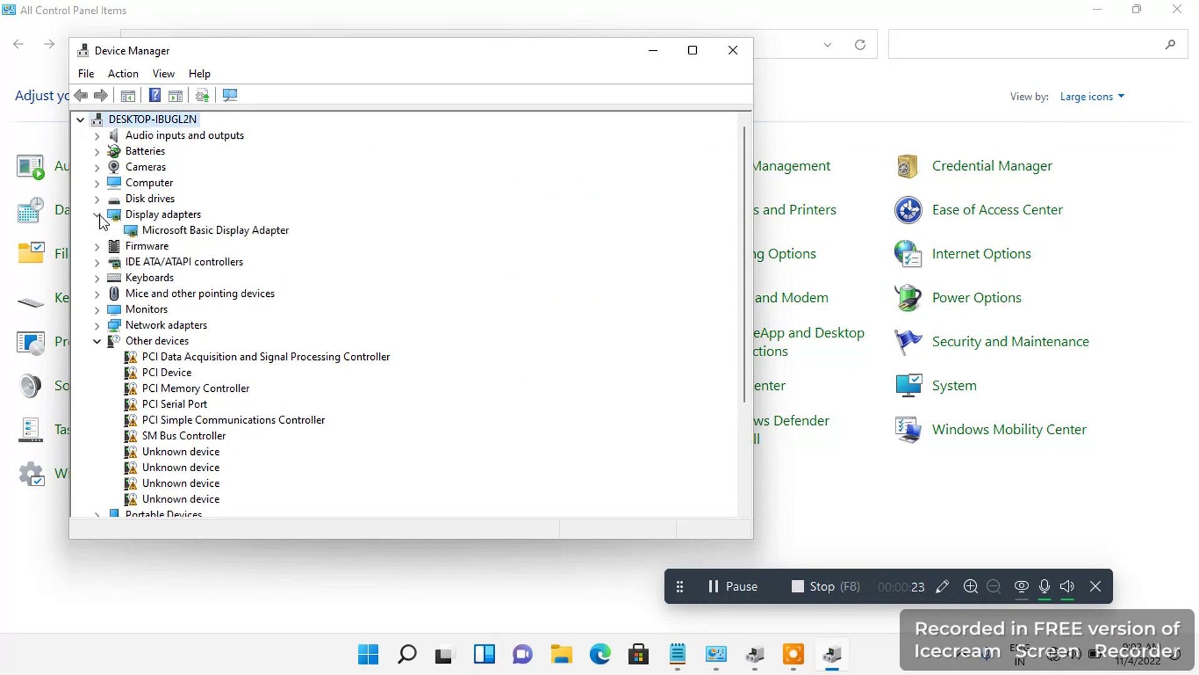
left_click(732, 50)
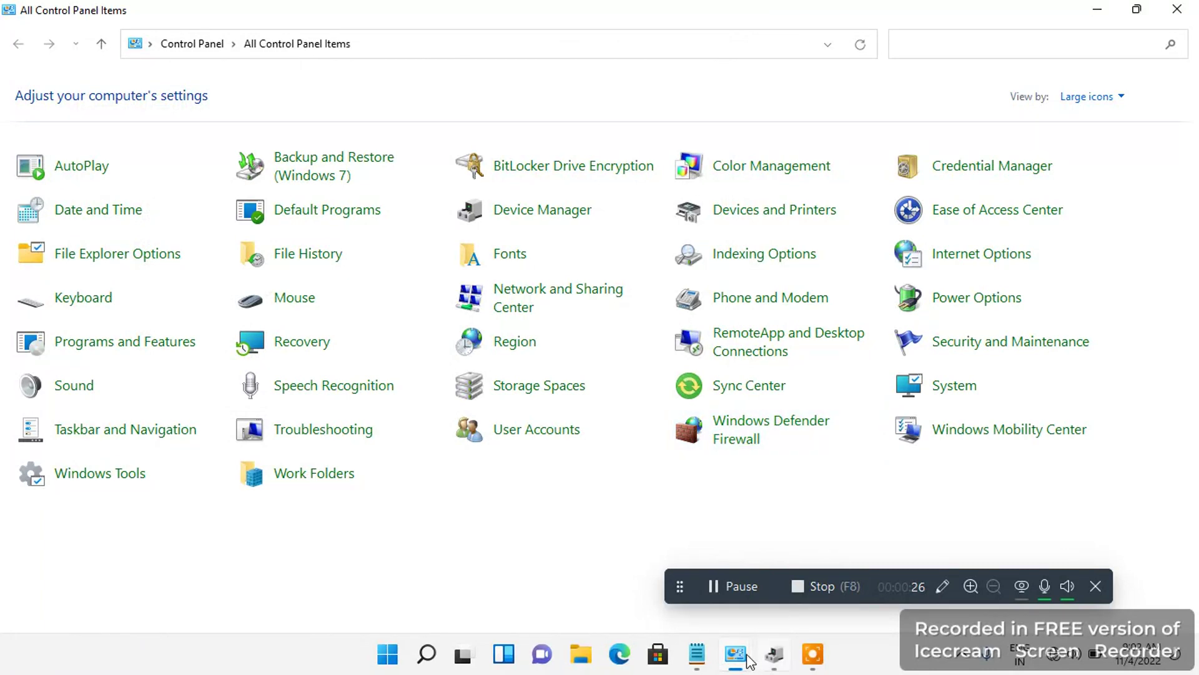
- Switch to the Notepad note and add the line "pls connect your wifi" below the first line
left_click(707, 654)
key("BackSpace")
key("BackSpace")
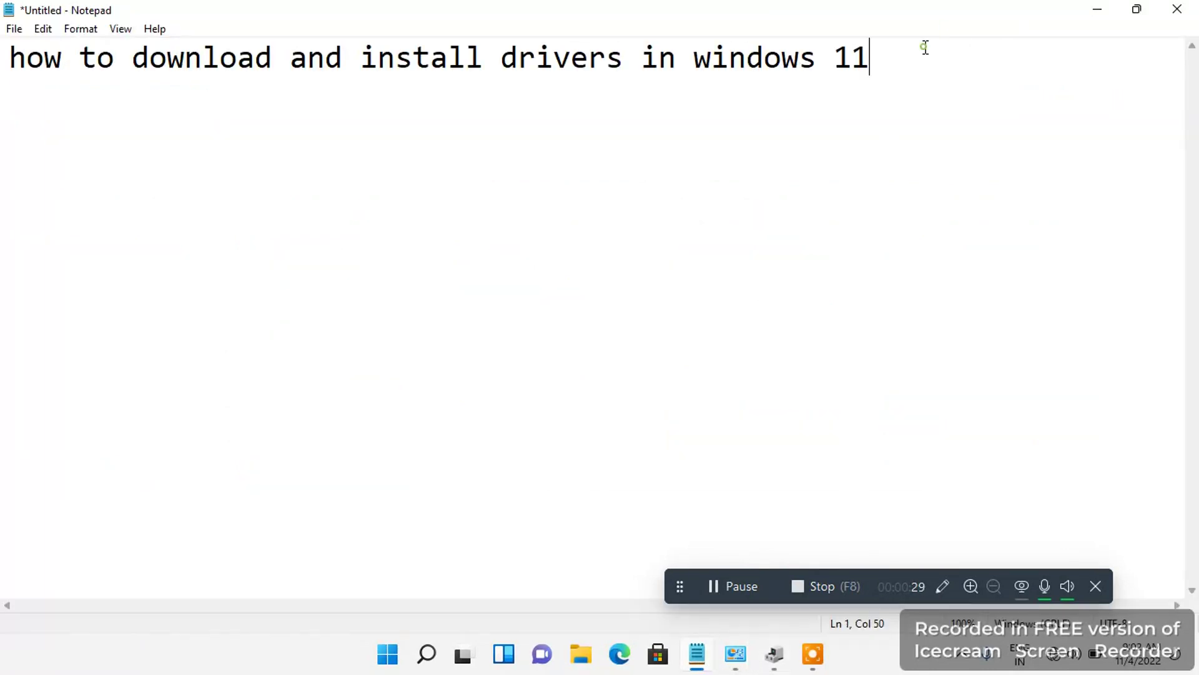
key("Return")
type("pls s")
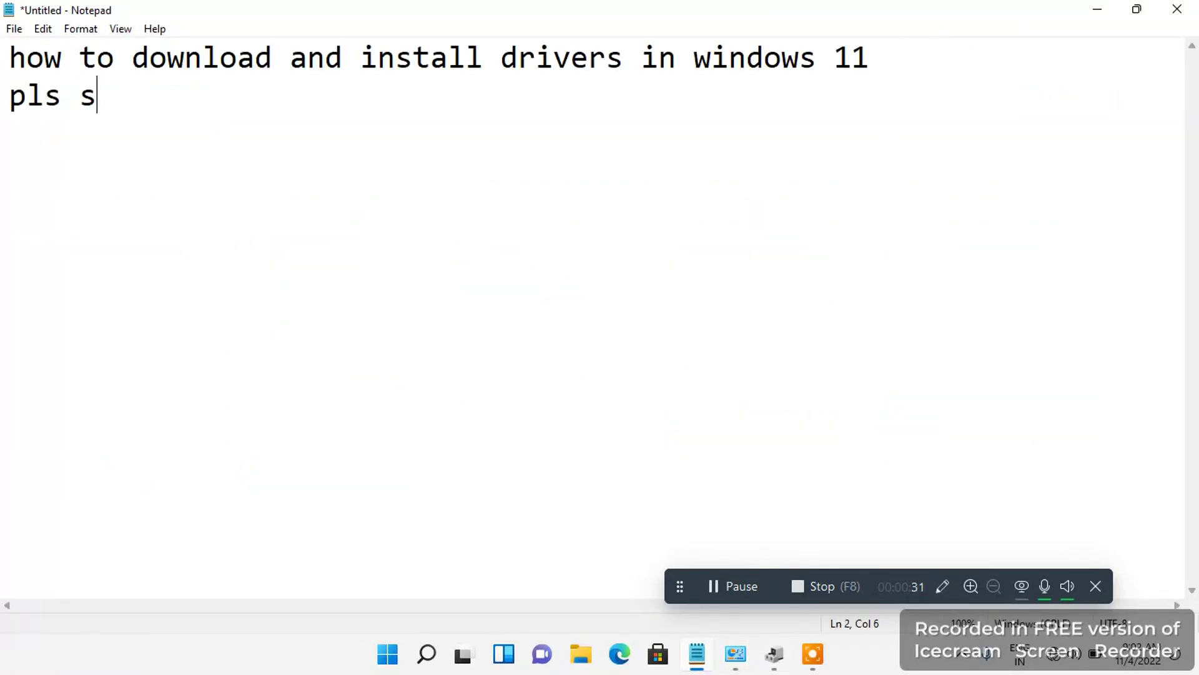
key("BackSpace")
type("connect")
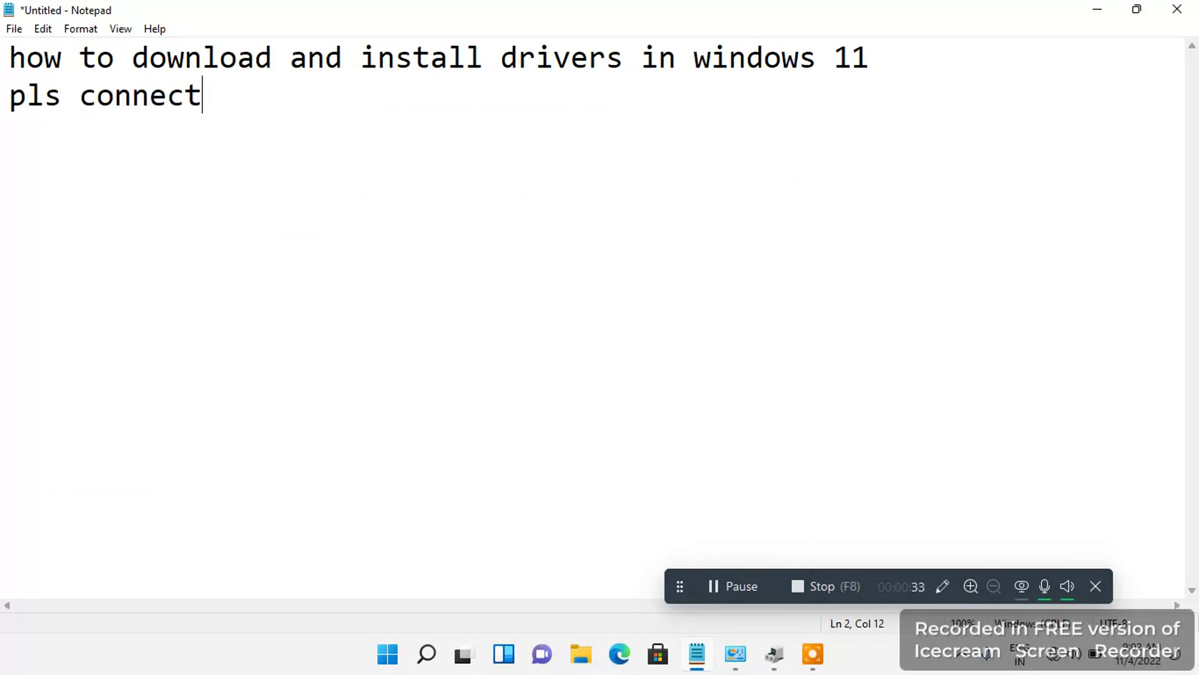
type(" your wifi")
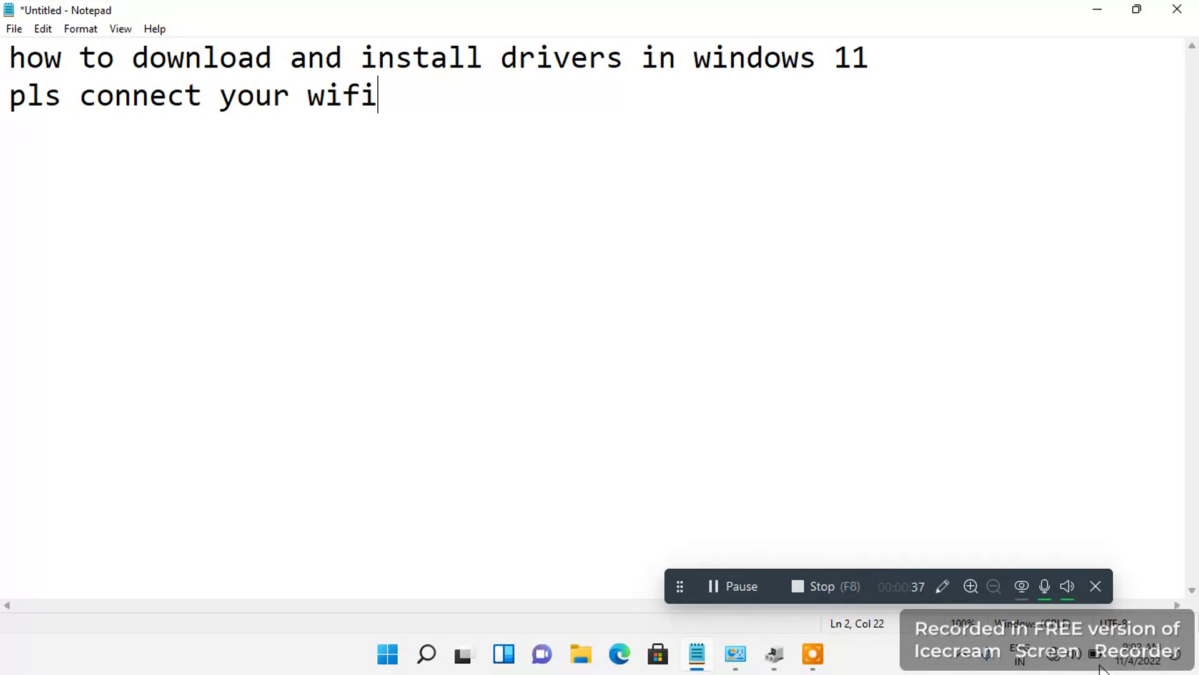
- Connect to the secured mobilehub Wi-Fi network by entering its network security key, and start a third line in the note
left_click(1055, 656)
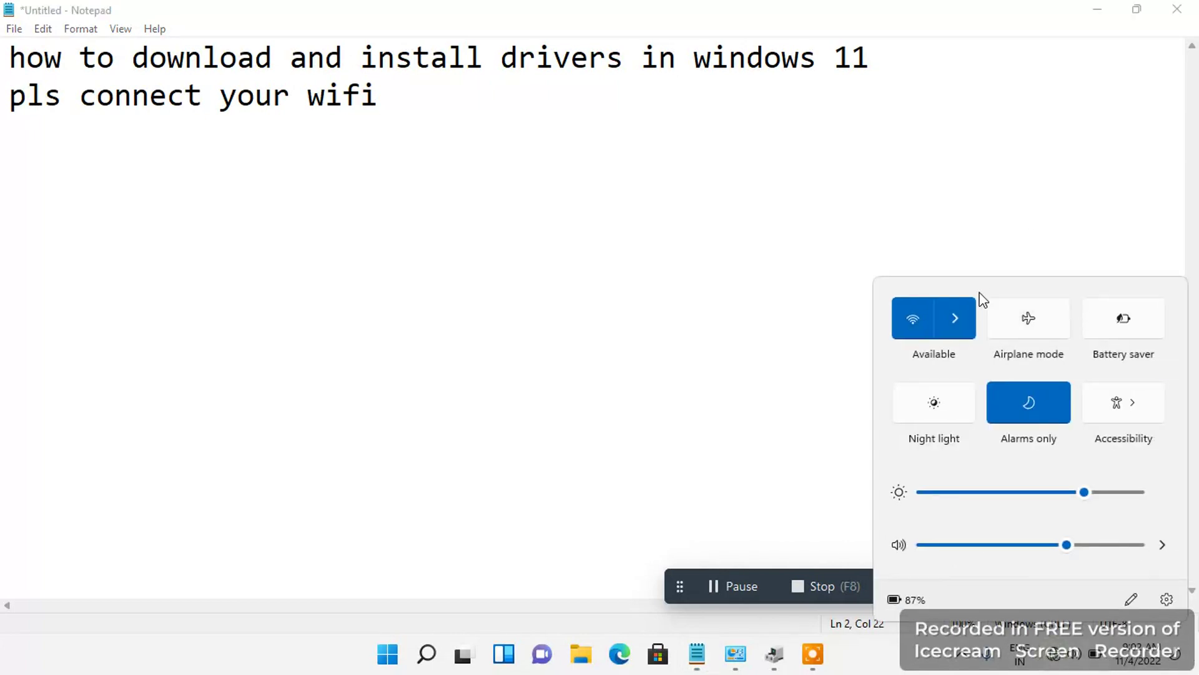
left_click(966, 311)
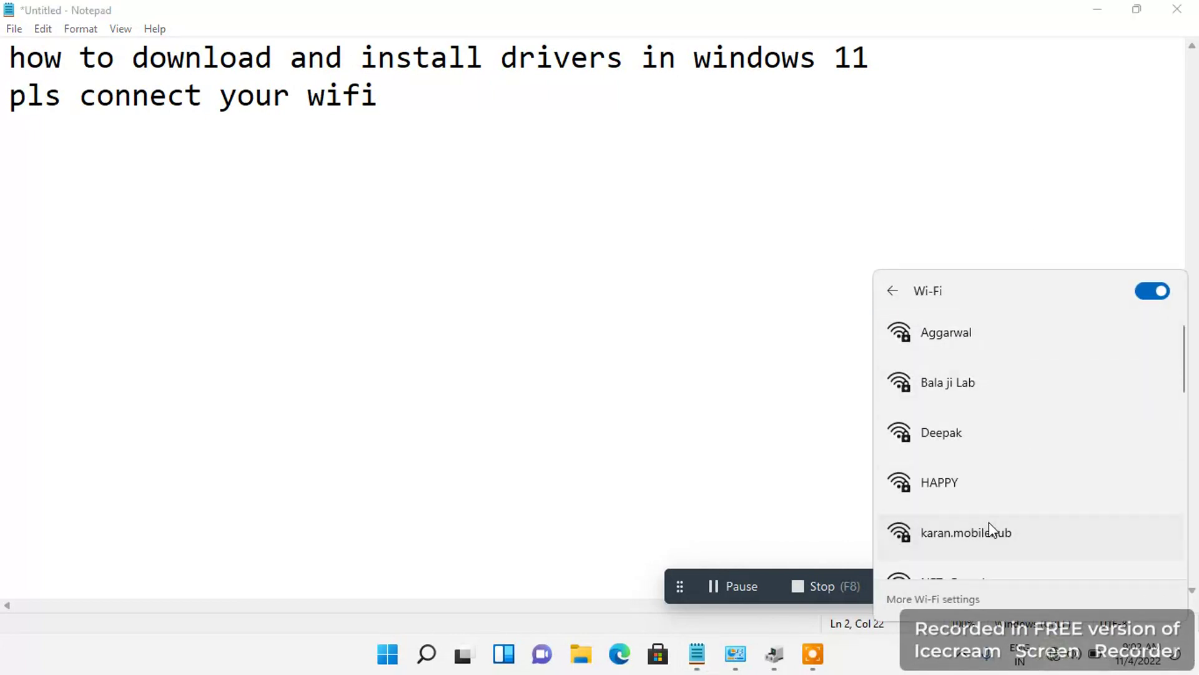
left_click(992, 532)
left_click(1061, 552)
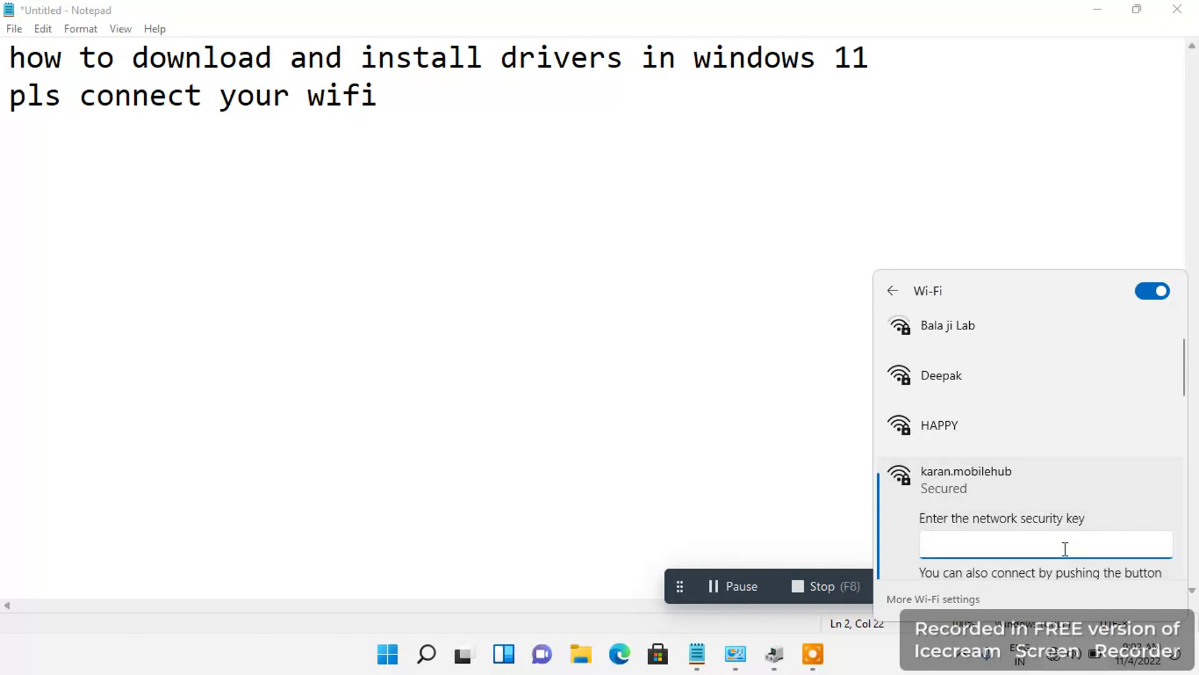
type("•••••••")
scroll(1187, 378, "down", 2)
left_click(992, 540)
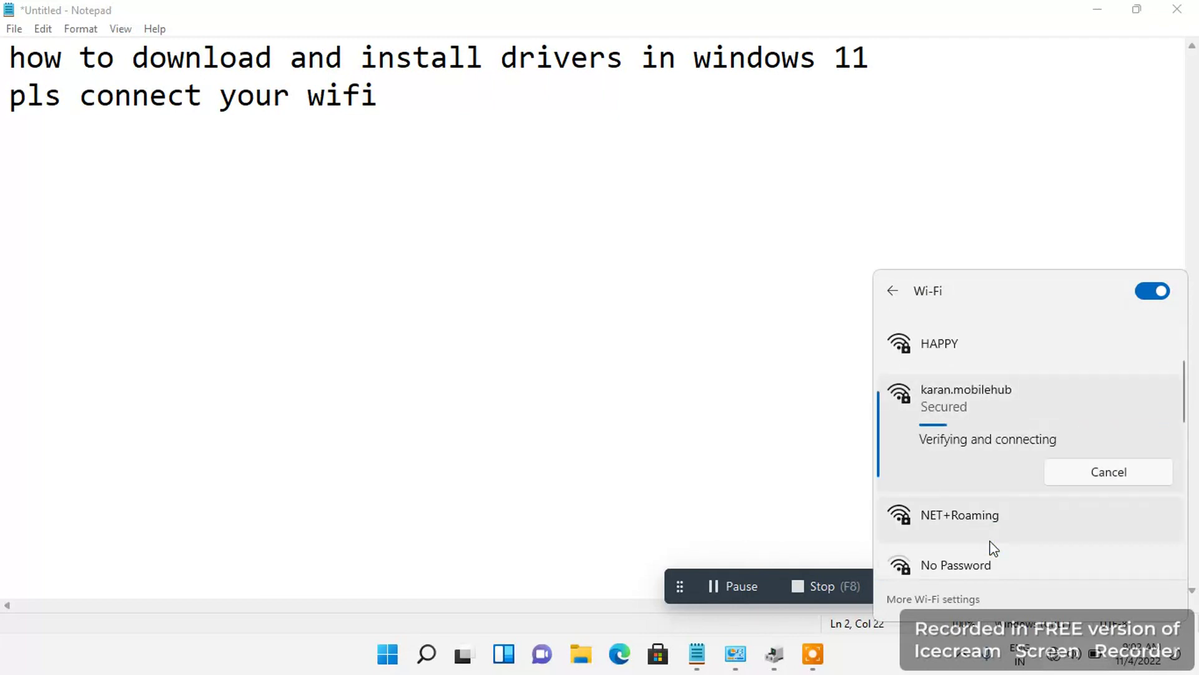
left_click(658, 376)
key("Return")
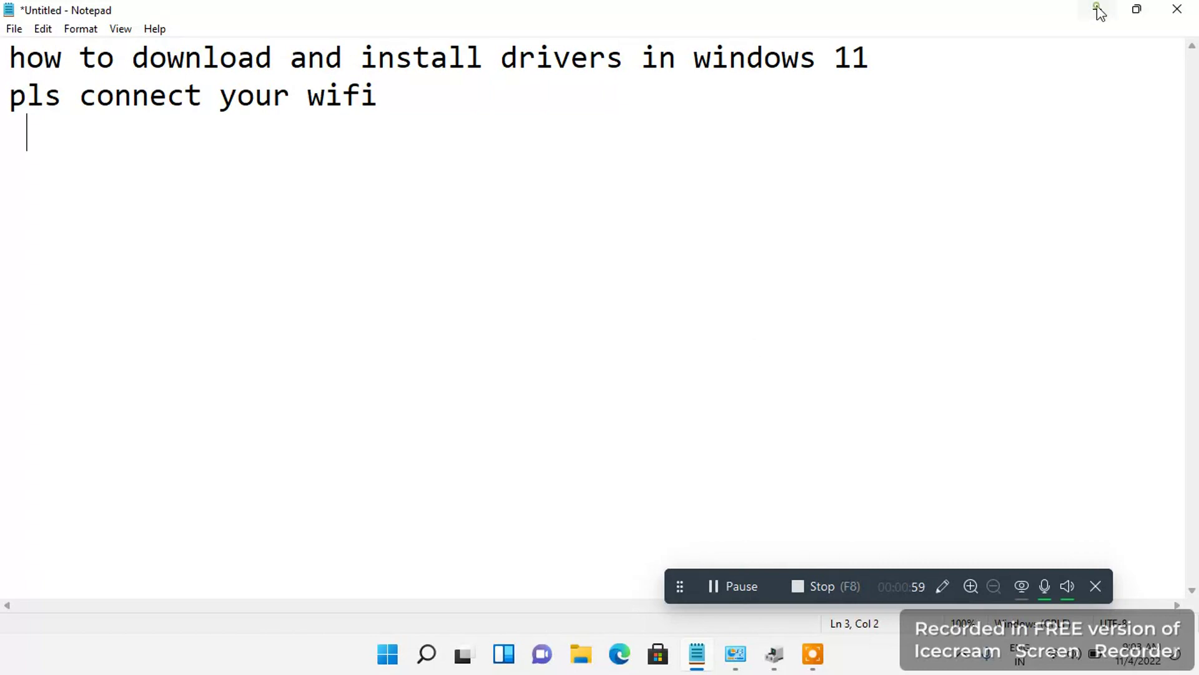
- Clear the open windows off the desktop and check for updates in the Windows Update settings
left_click(1097, 11)
left_click(1097, 10)
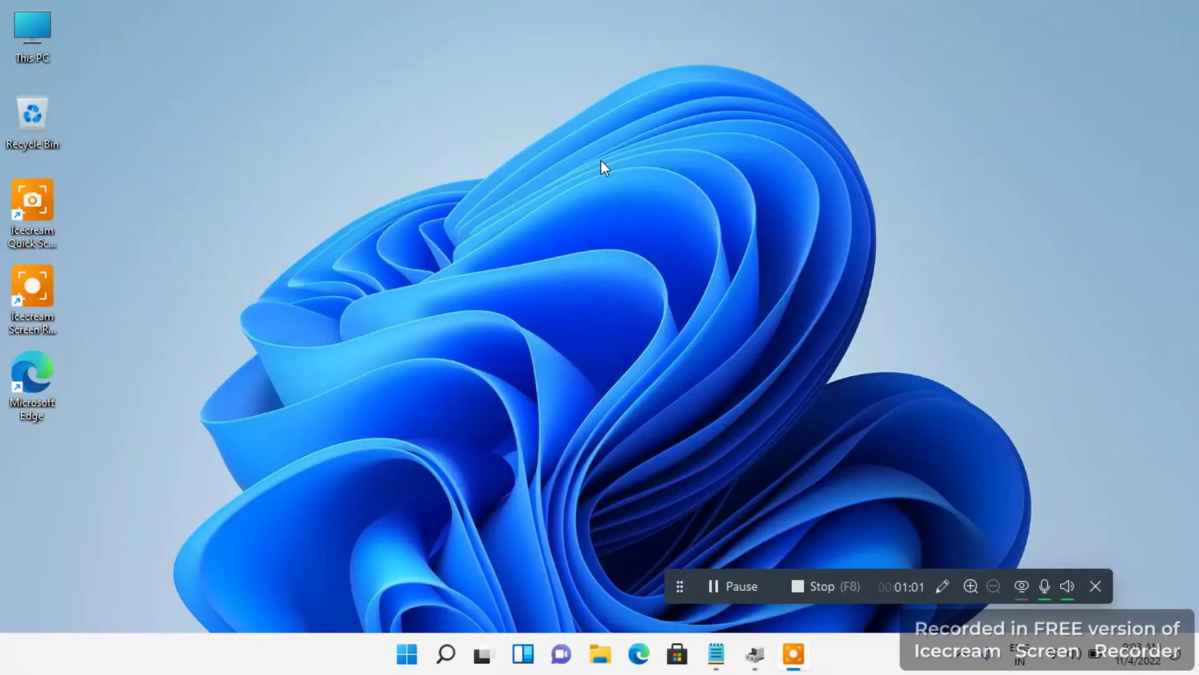
right_click(573, 150)
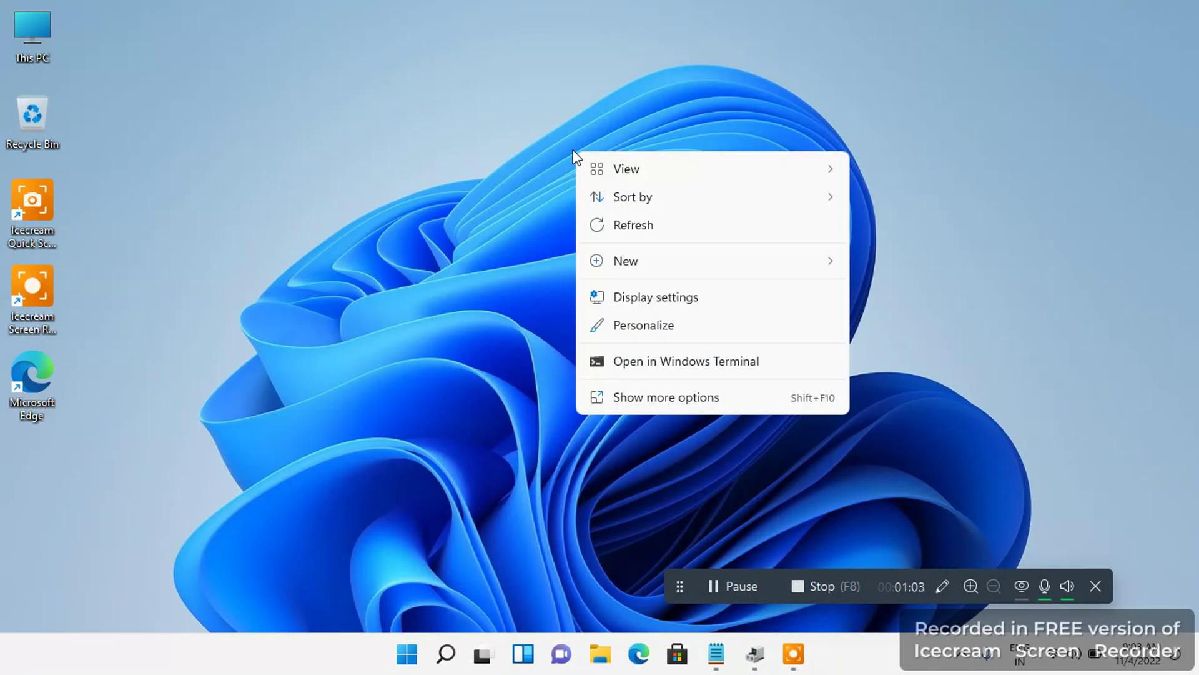
left_click(650, 322)
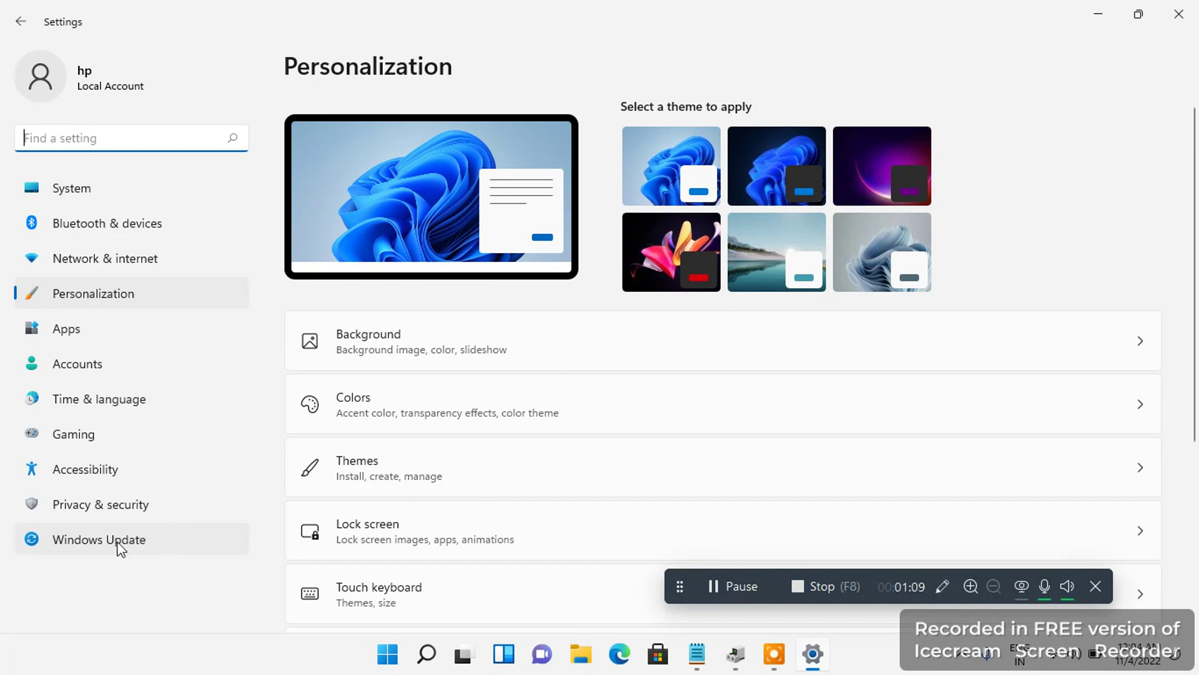
left_click(107, 542)
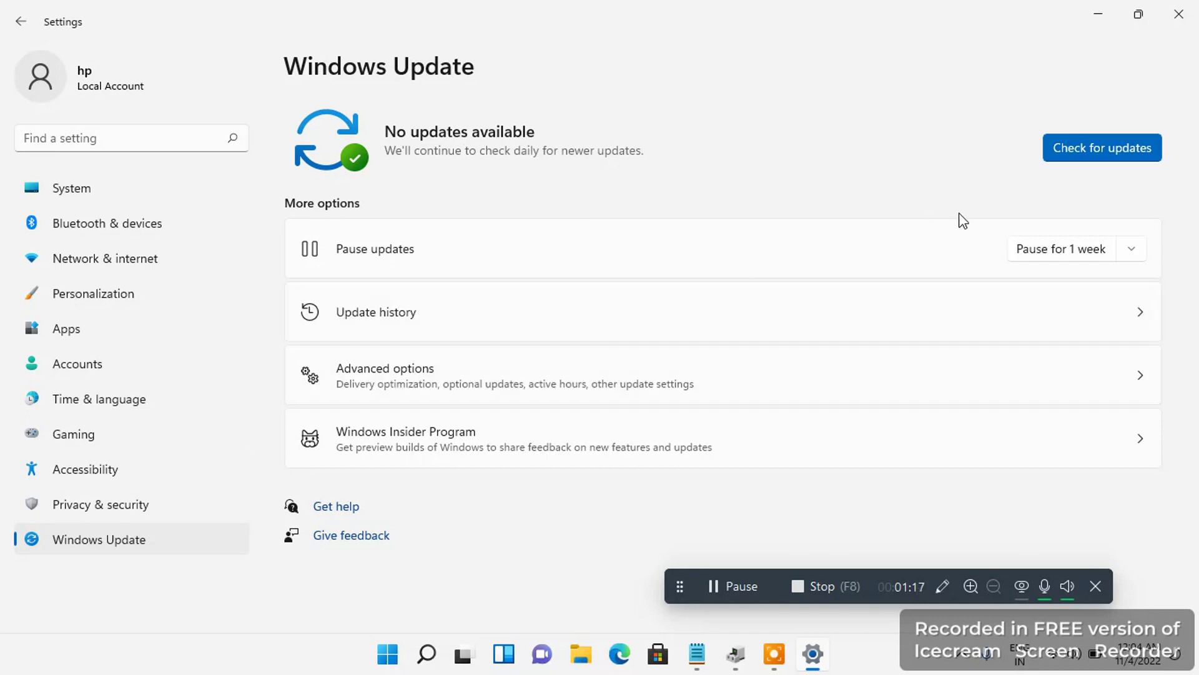
left_click(1082, 150)
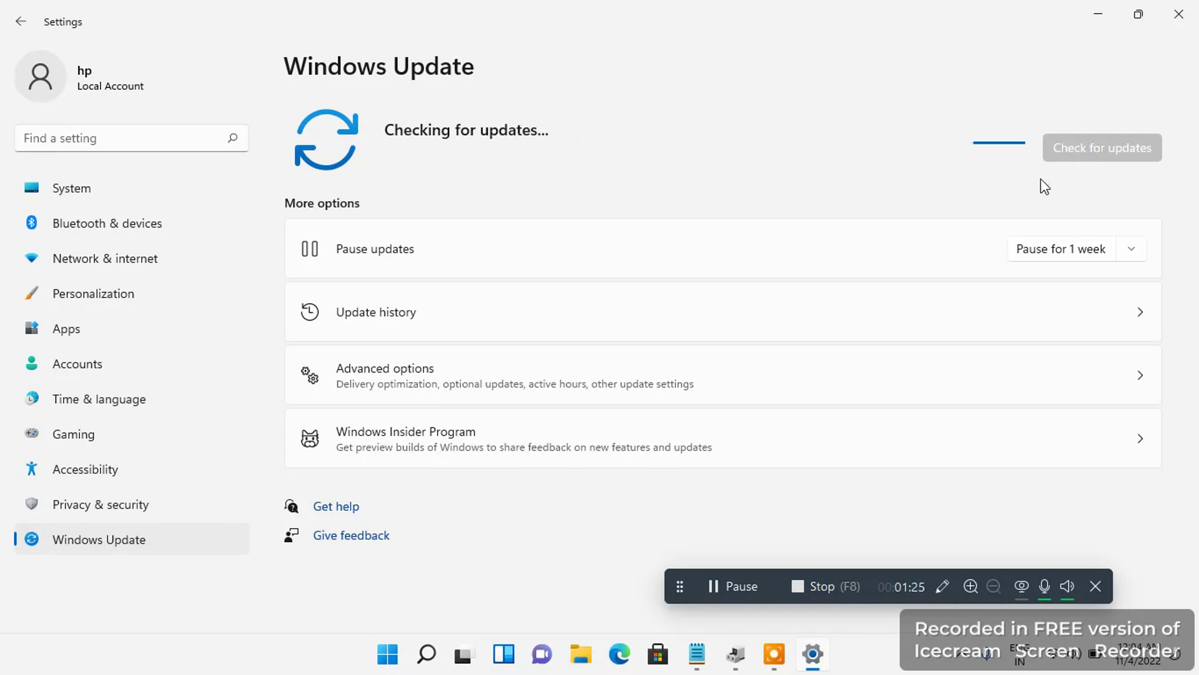
- Switch to the Notepad note and write "pls uddate your windows fix this problems" on the third line
left_click(700, 654)
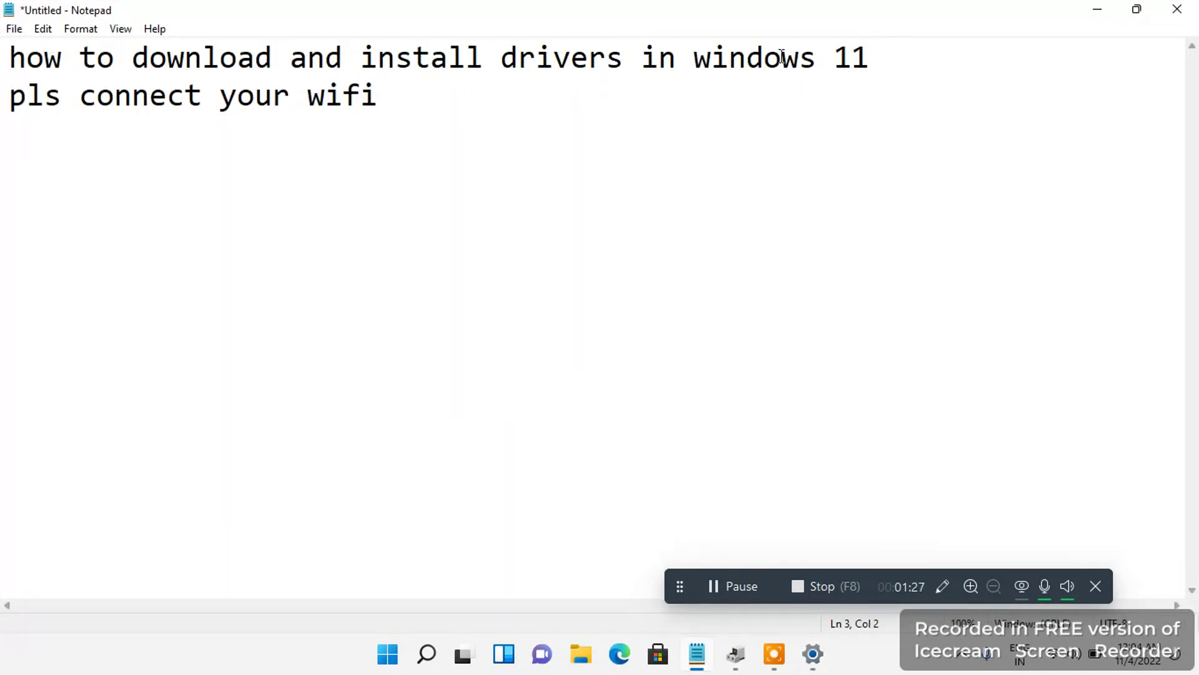
type("pls udpate")
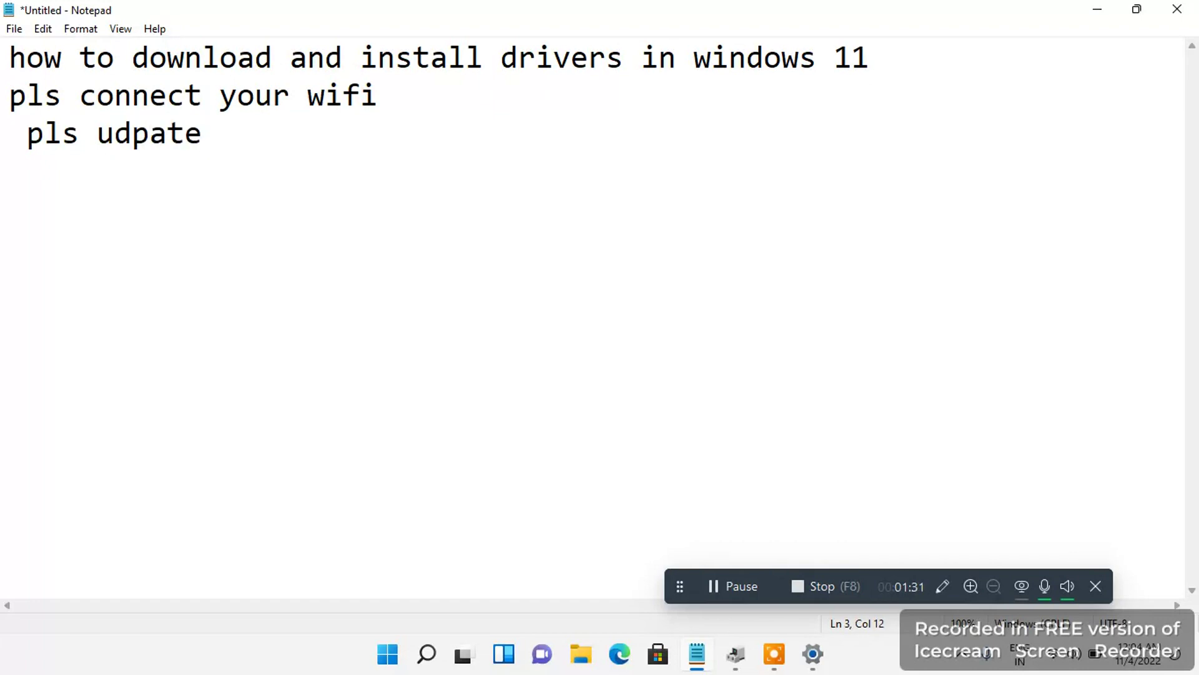
key("BackSpace")
key("BackSpace")
key("BackSpace")
key("BackSpace")
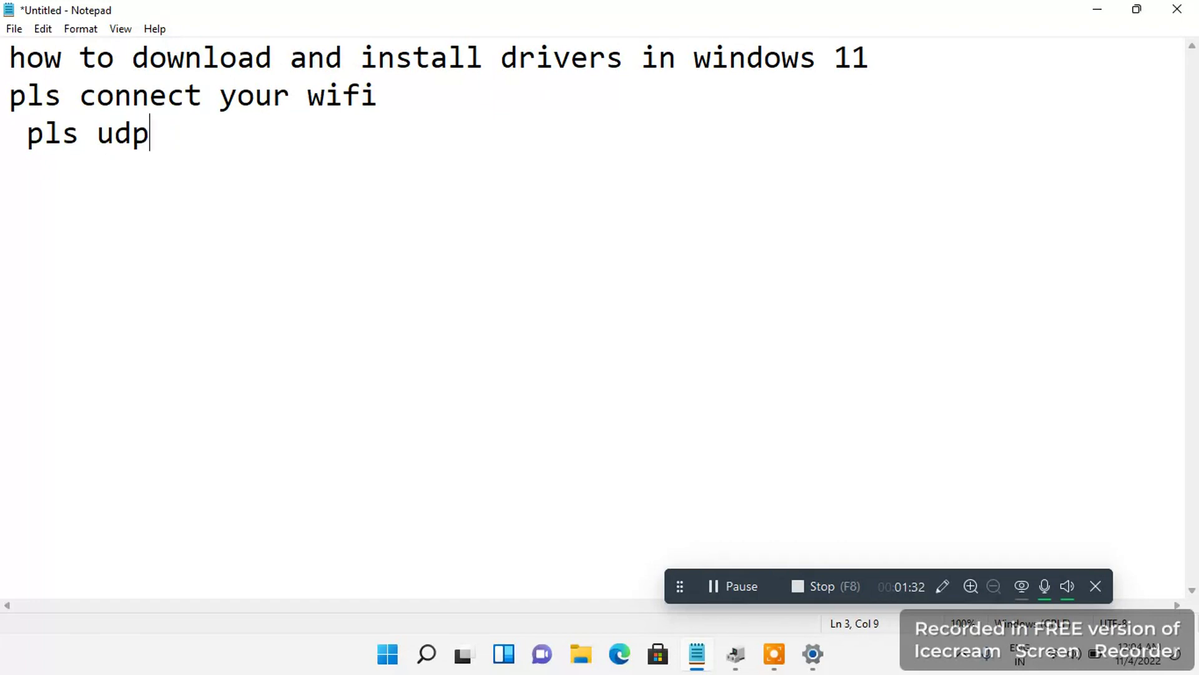
type("date ")
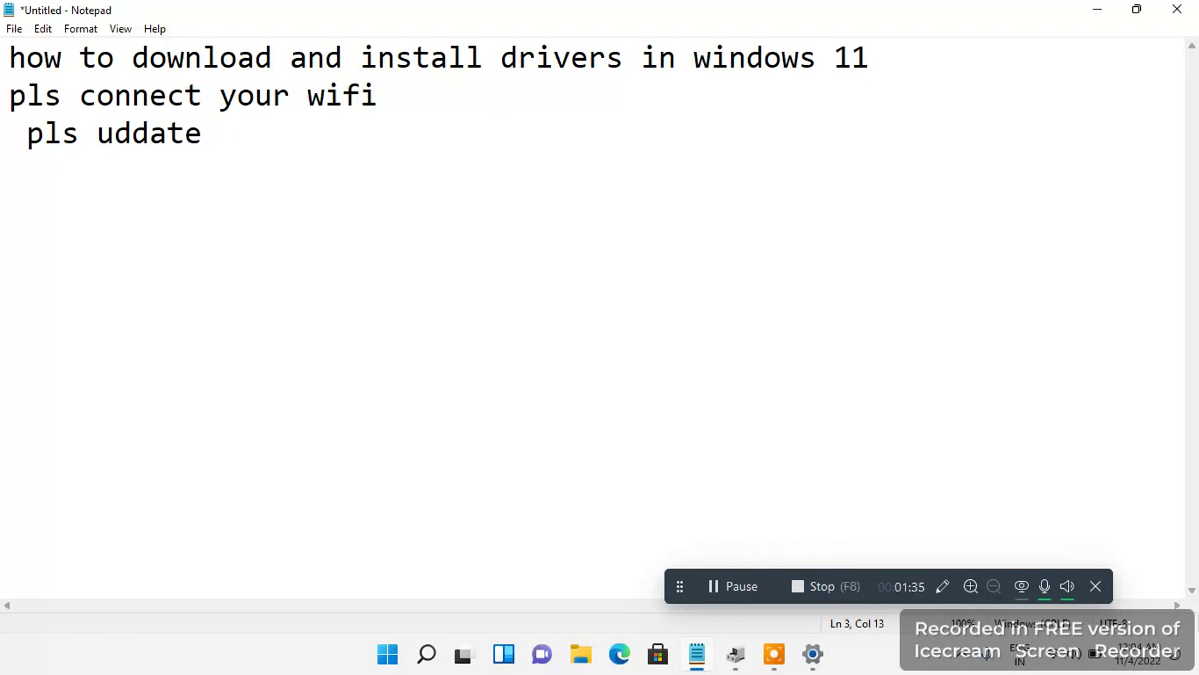
type("your wind")
key("BackSpace")
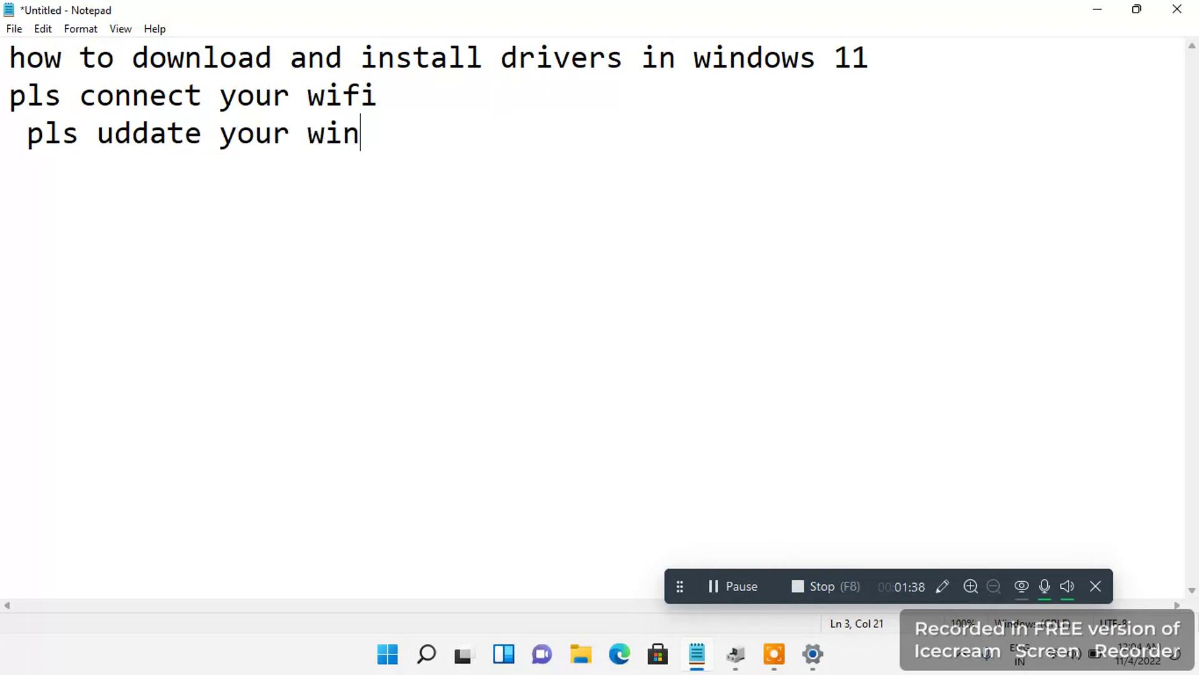
type("dows")
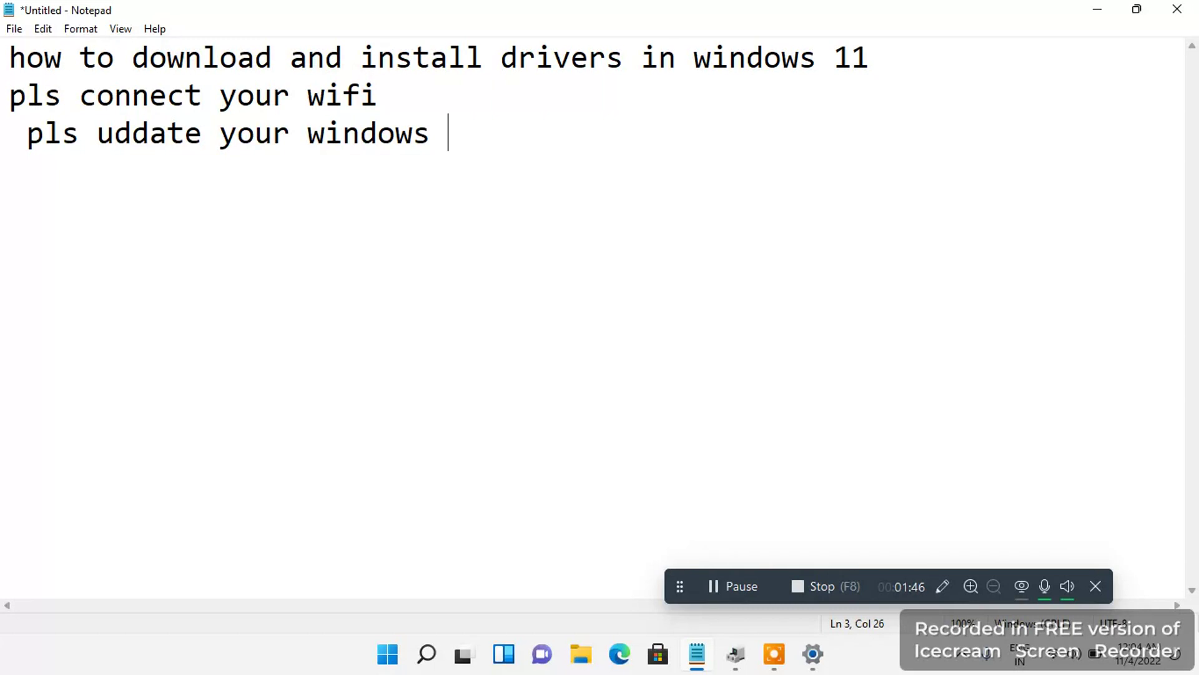
type("fix   ")
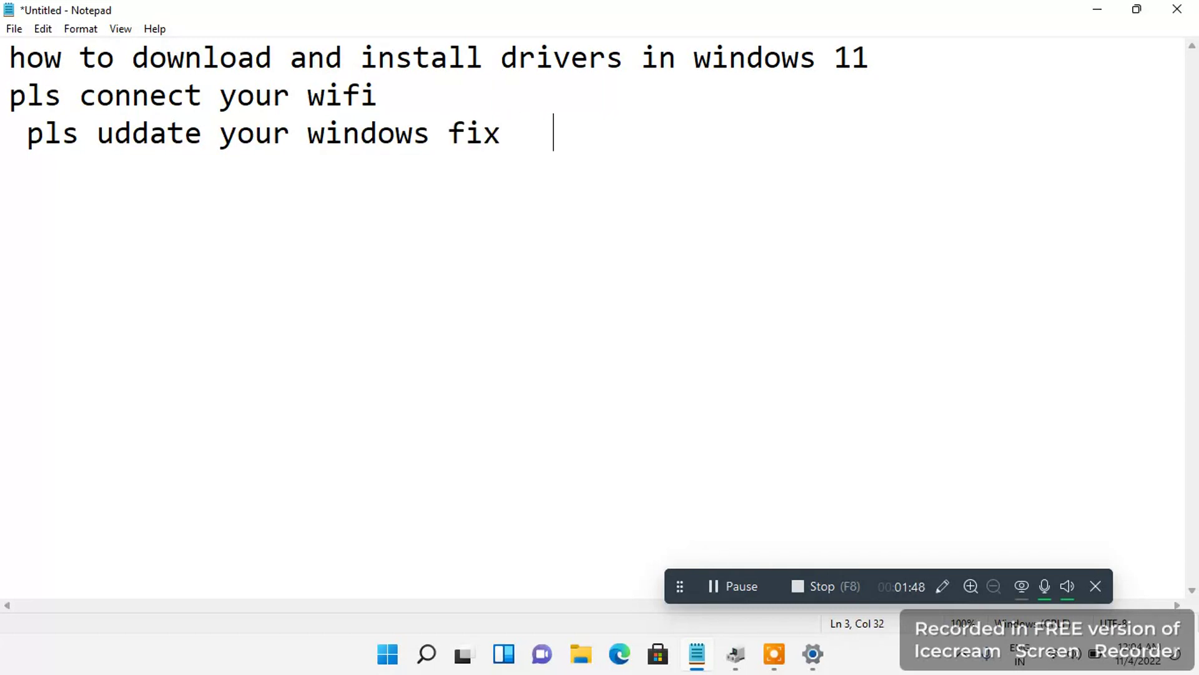
type("this problems")
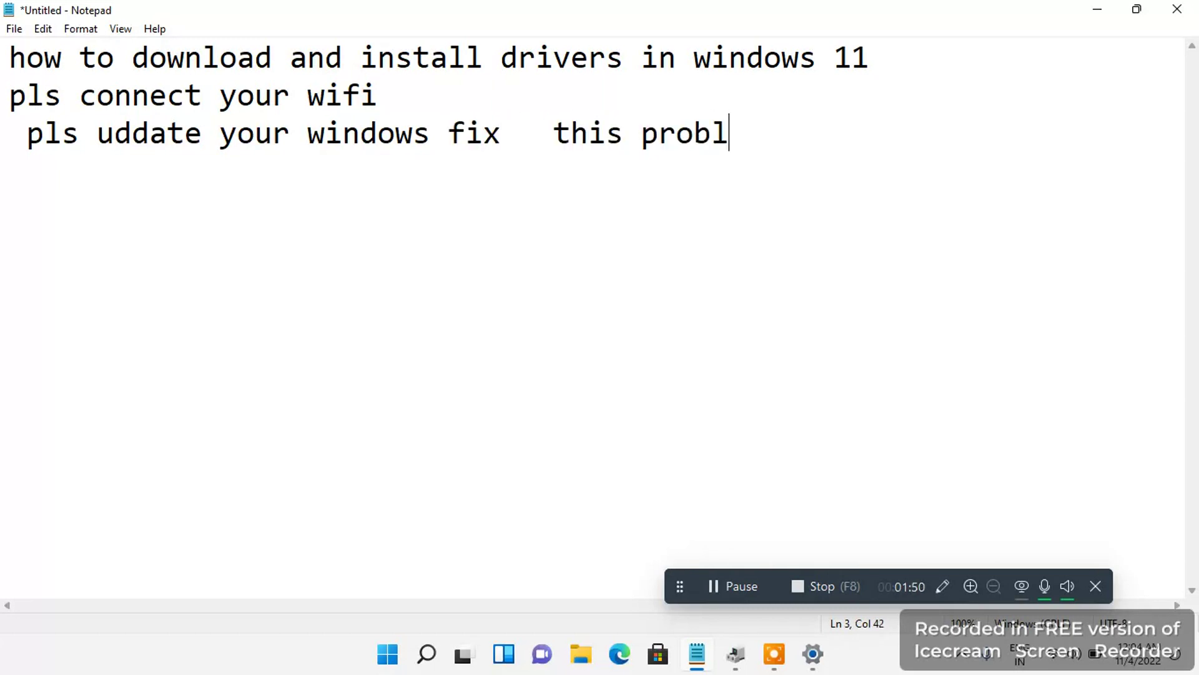
- Return to Windows Update and examine the download and install progress of the listed driver and system updates
left_click(1095, 7)
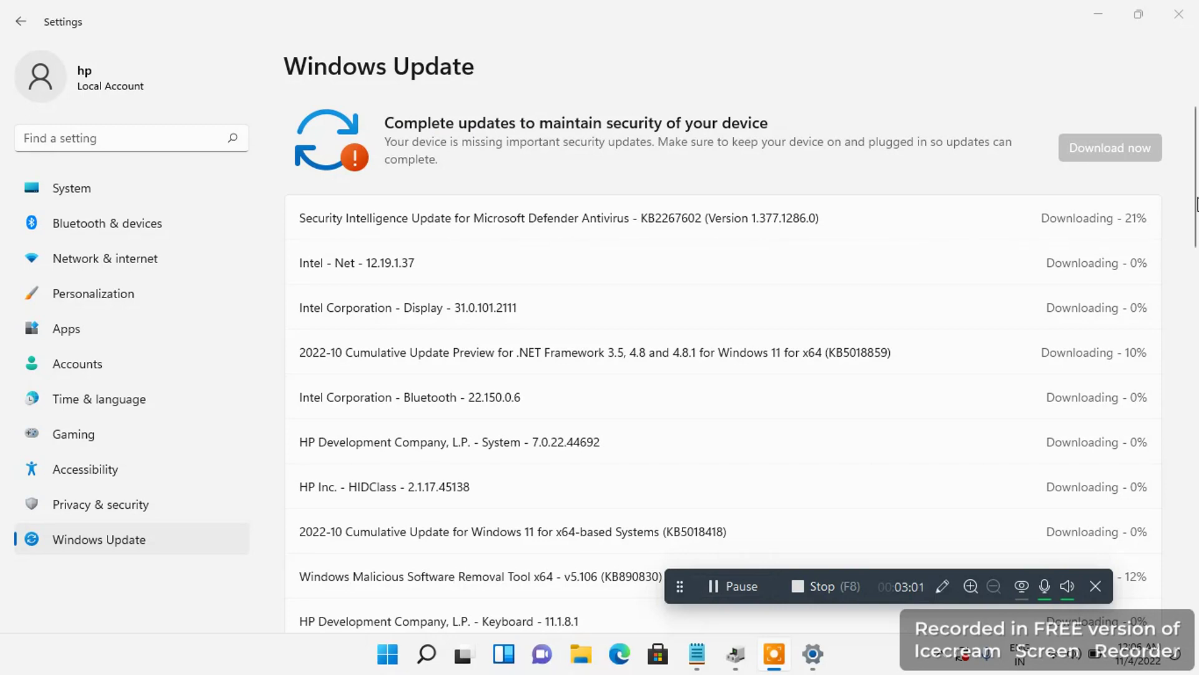
mouse_move(1196, 203)
left_mouse_down()
mouse_move(1190, 515)
mouse_move(1197, 219)
left_mouse_up()
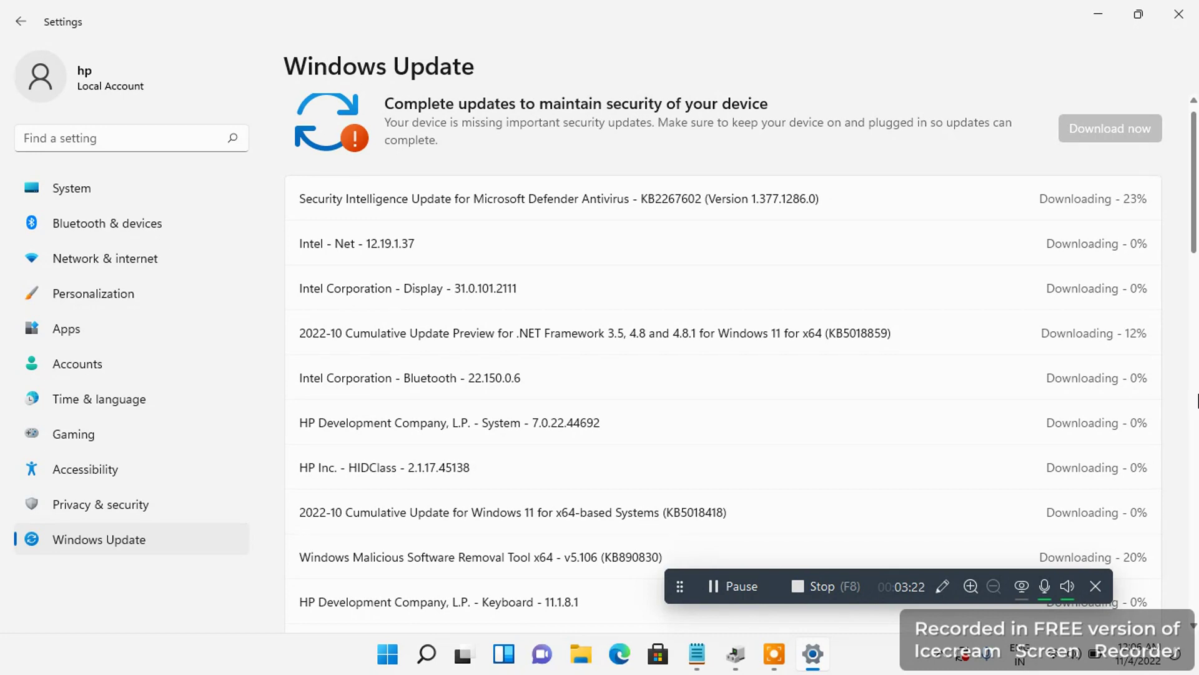
left_click_drag(1196, 247, 1197, 491)
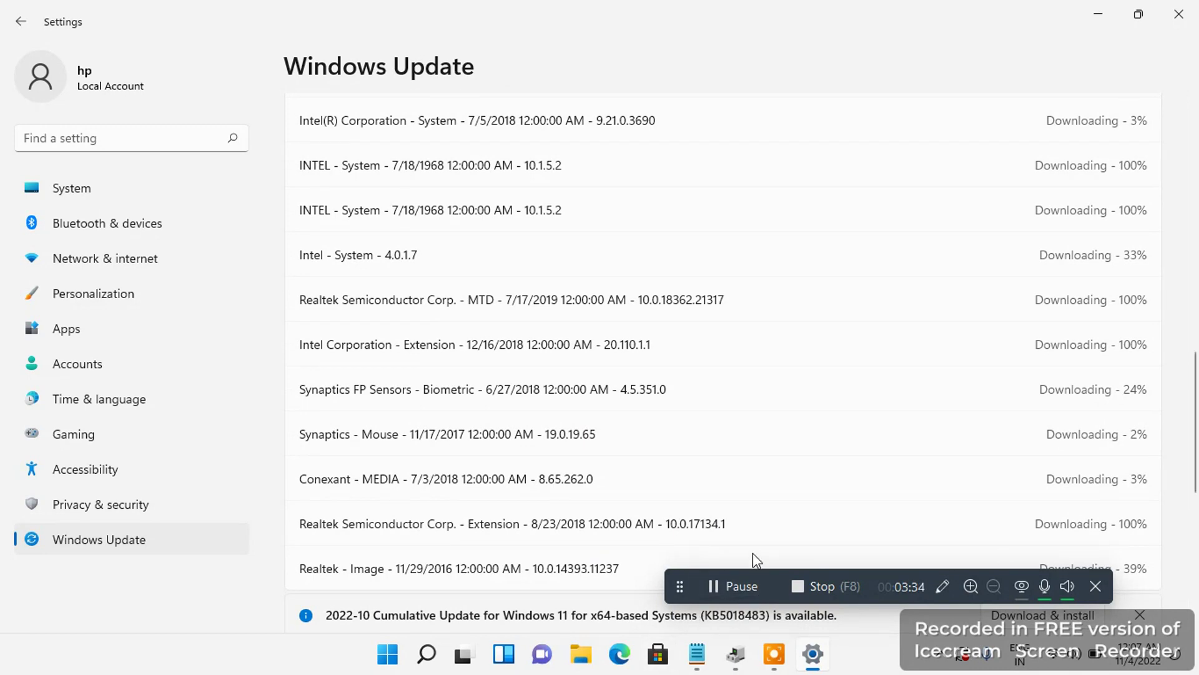
left_click_drag(1196, 356, 1192, 168)
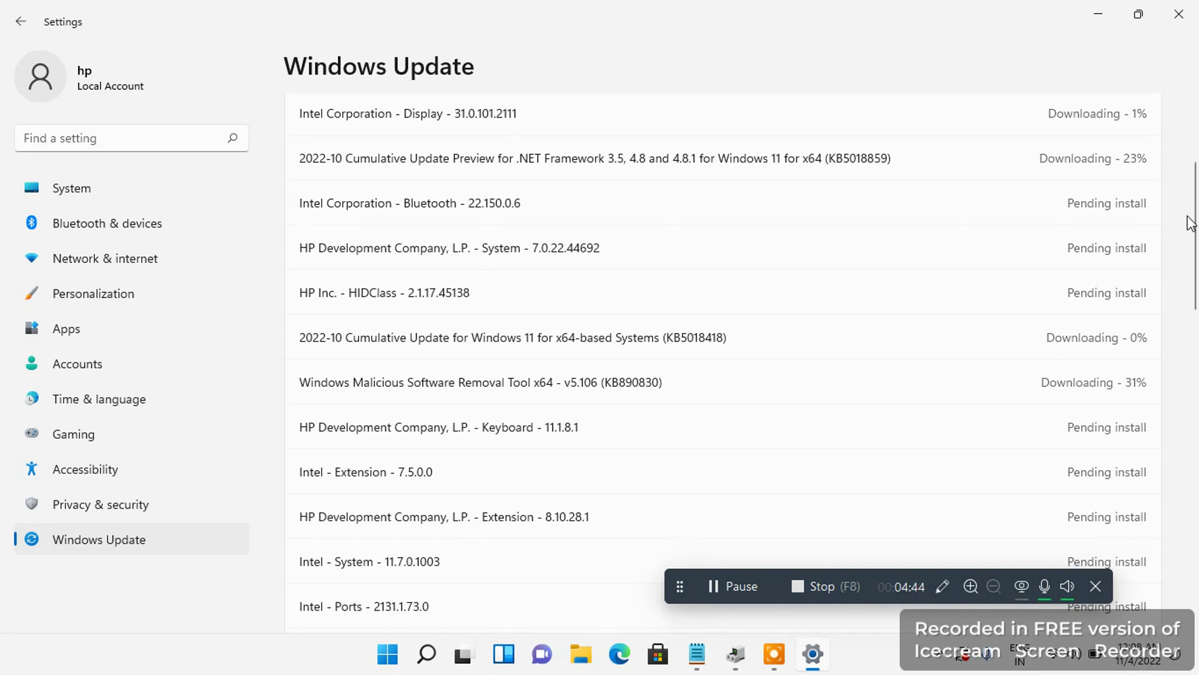
mouse_move(1196, 253)
left_mouse_down()
mouse_move(1197, 441)
mouse_move(1196, 238)
left_mouse_up()
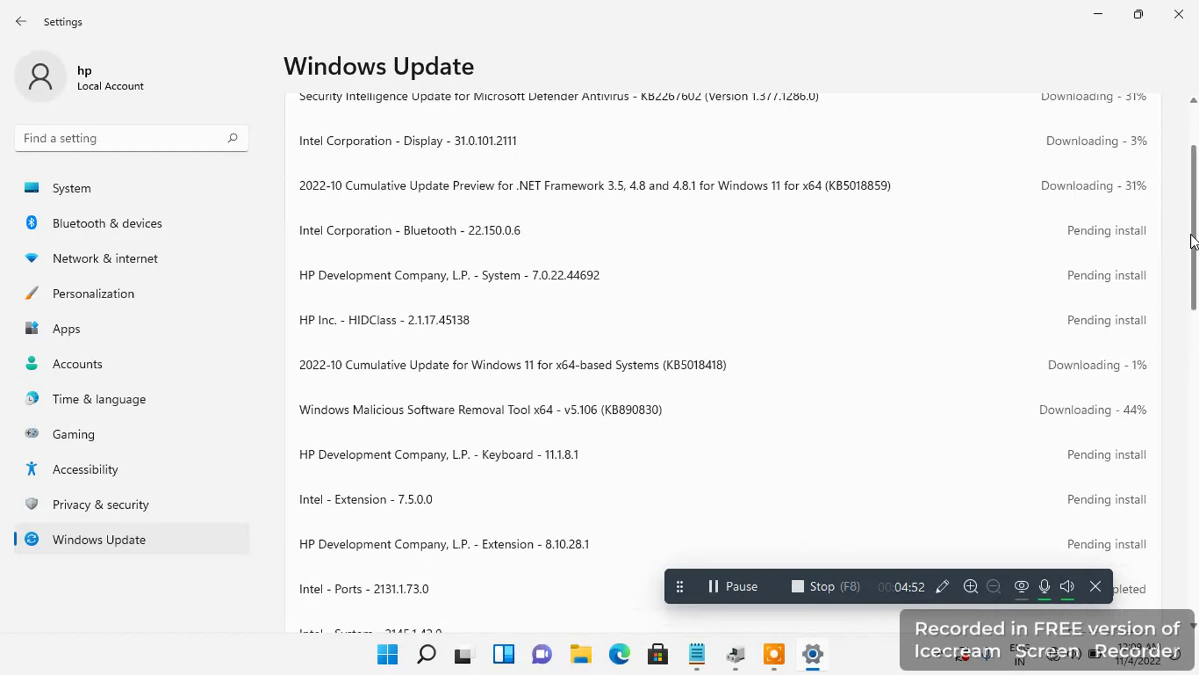
- Switch to Device Manager and examine the device categories for devices still missing drivers
left_click(736, 655)
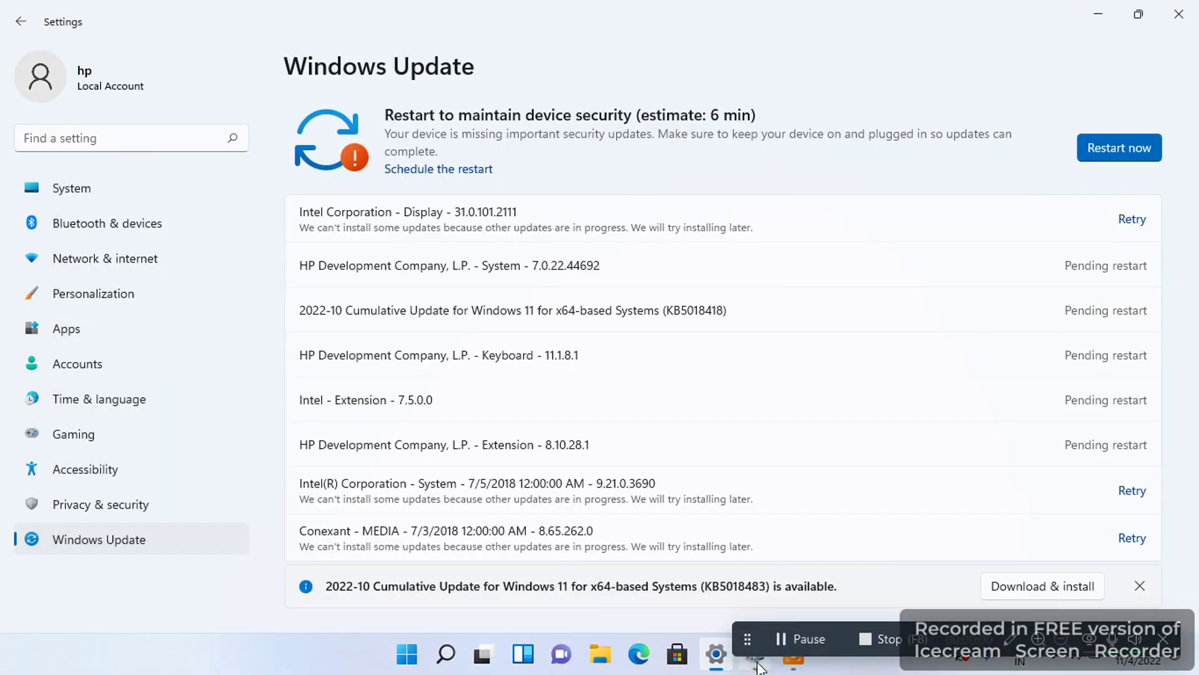
left_click(757, 663)
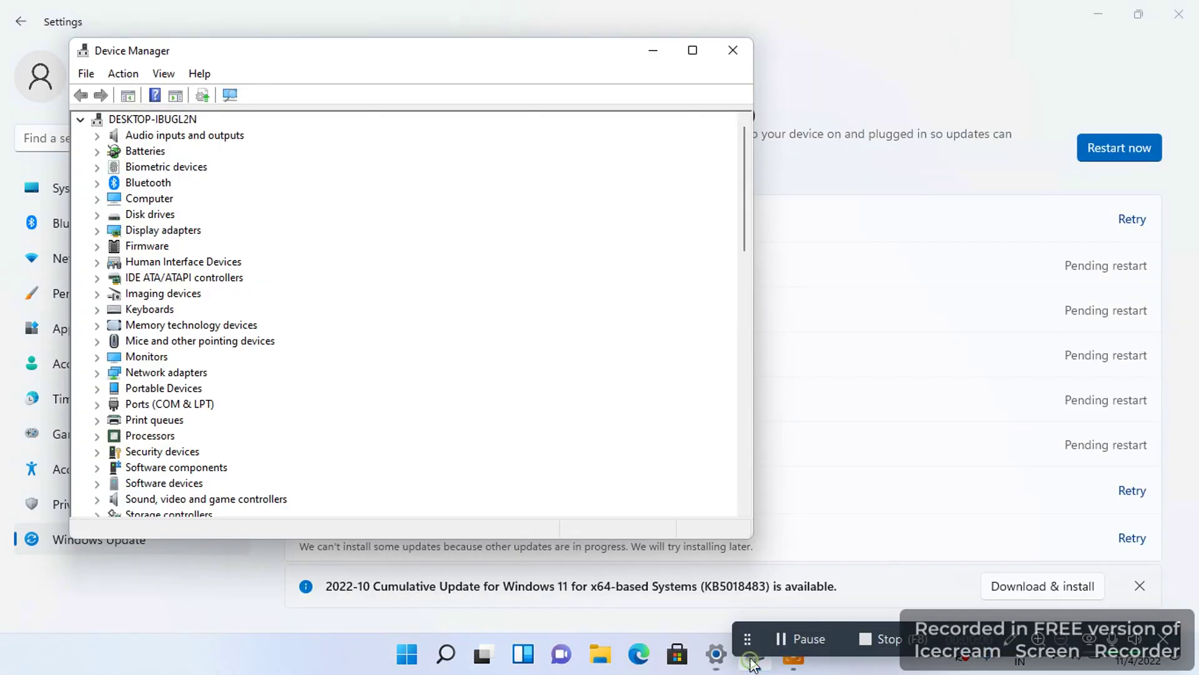
left_click(124, 75)
left_click(123, 73)
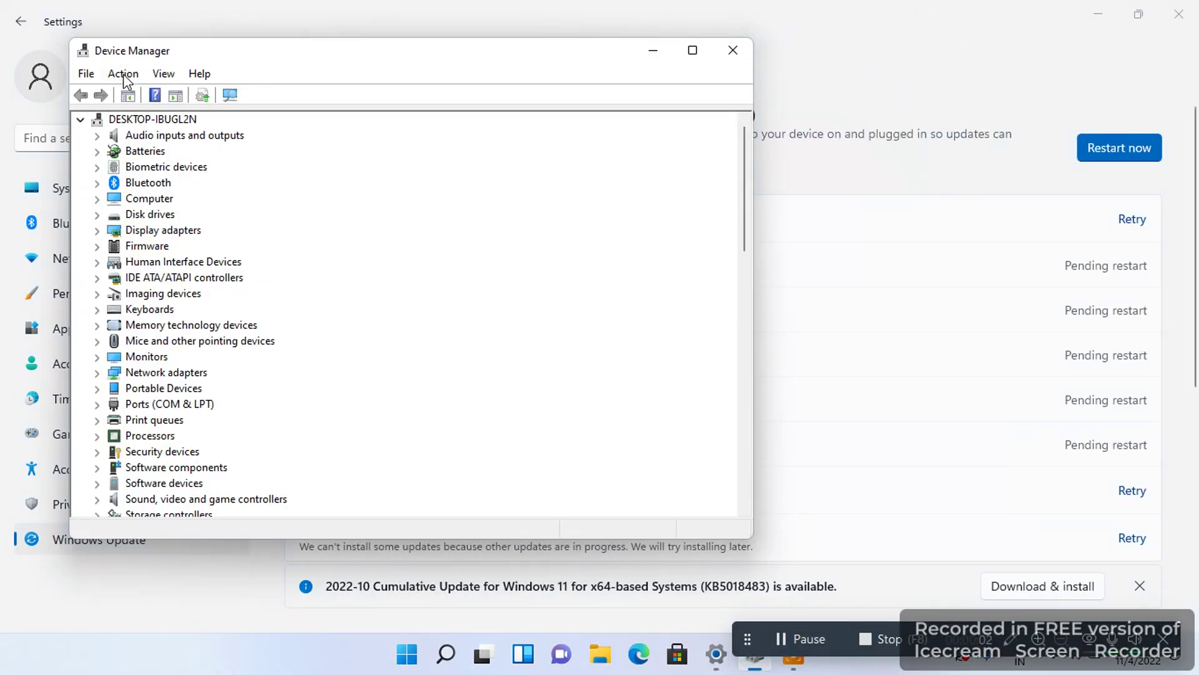
left_click(192, 170)
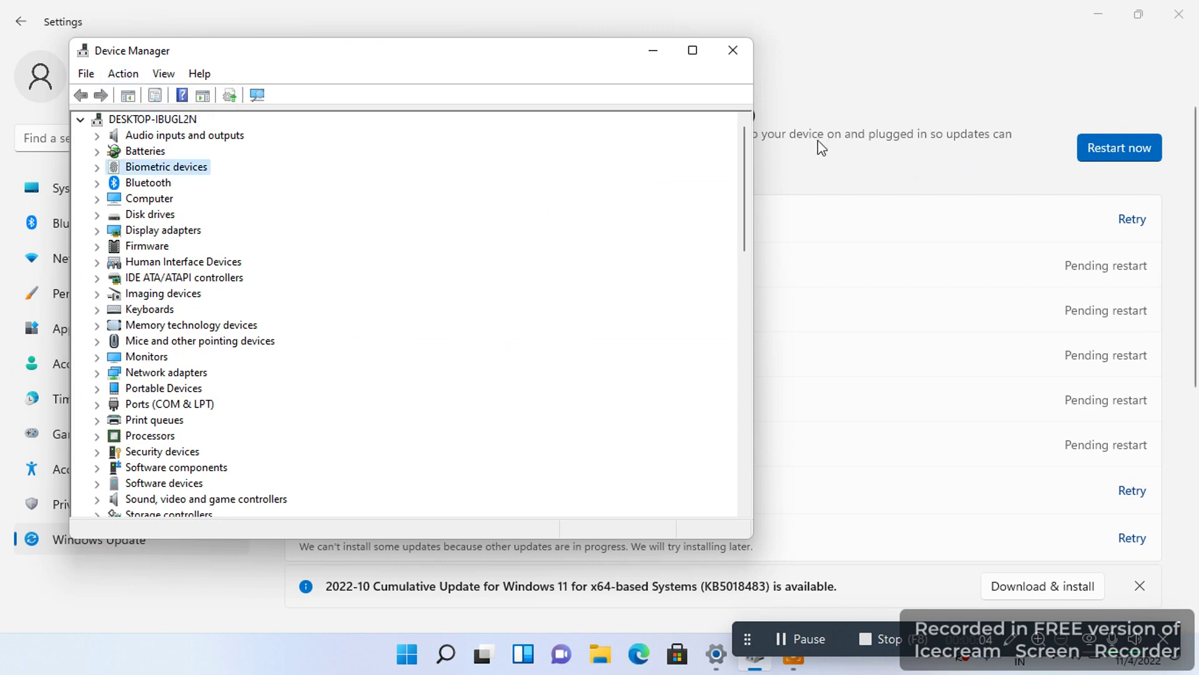
left_click_drag(744, 184, 744, 148)
mouse_move(747, 189)
left_mouse_down()
mouse_move(749, 438)
mouse_move(740, 190)
left_mouse_up()
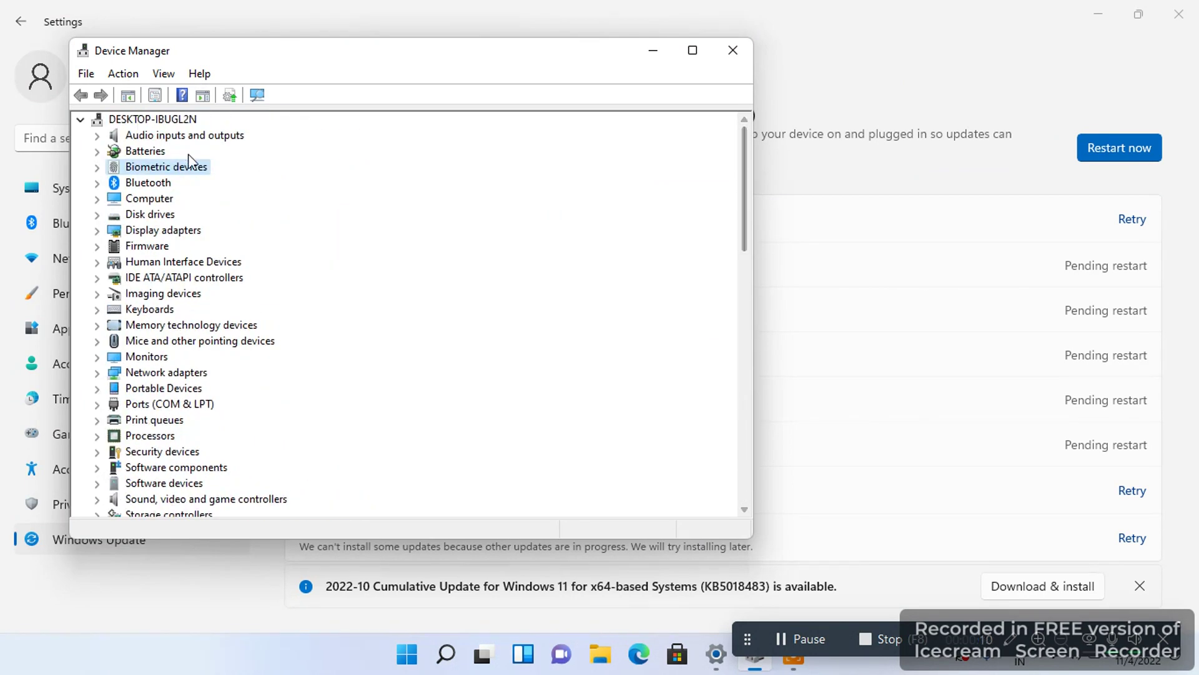
- Open a new blank Notepad note and write "all driver install" on the first line
key("super+r")
key("Return")
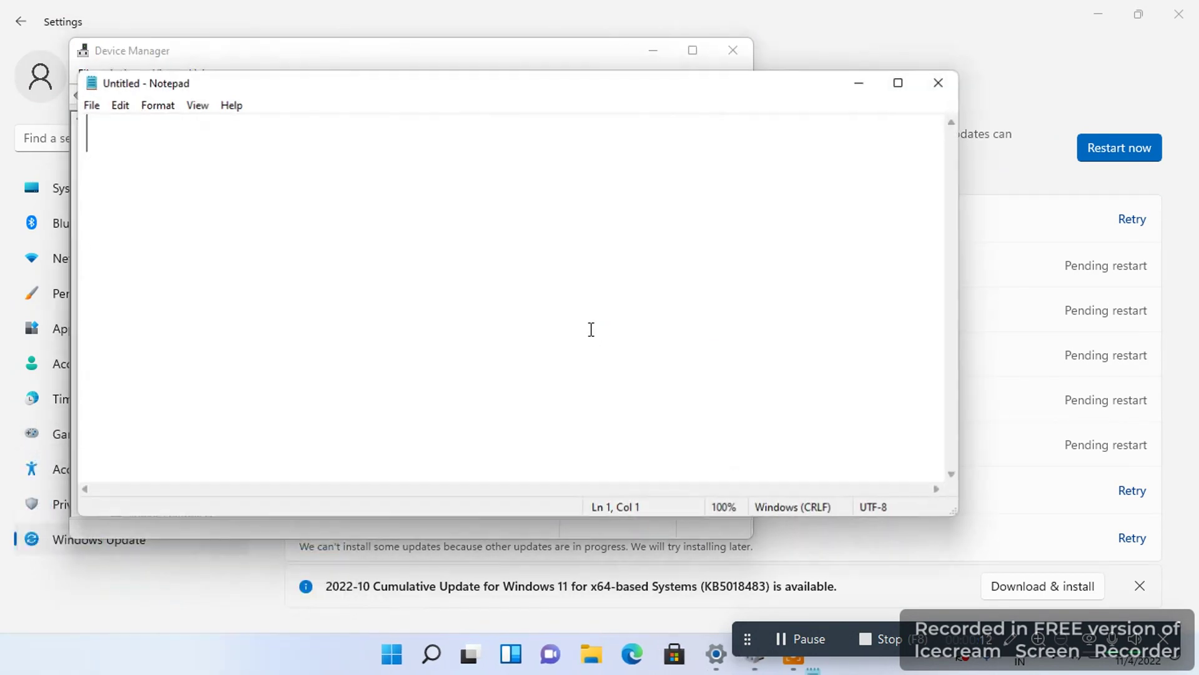
type("all d")
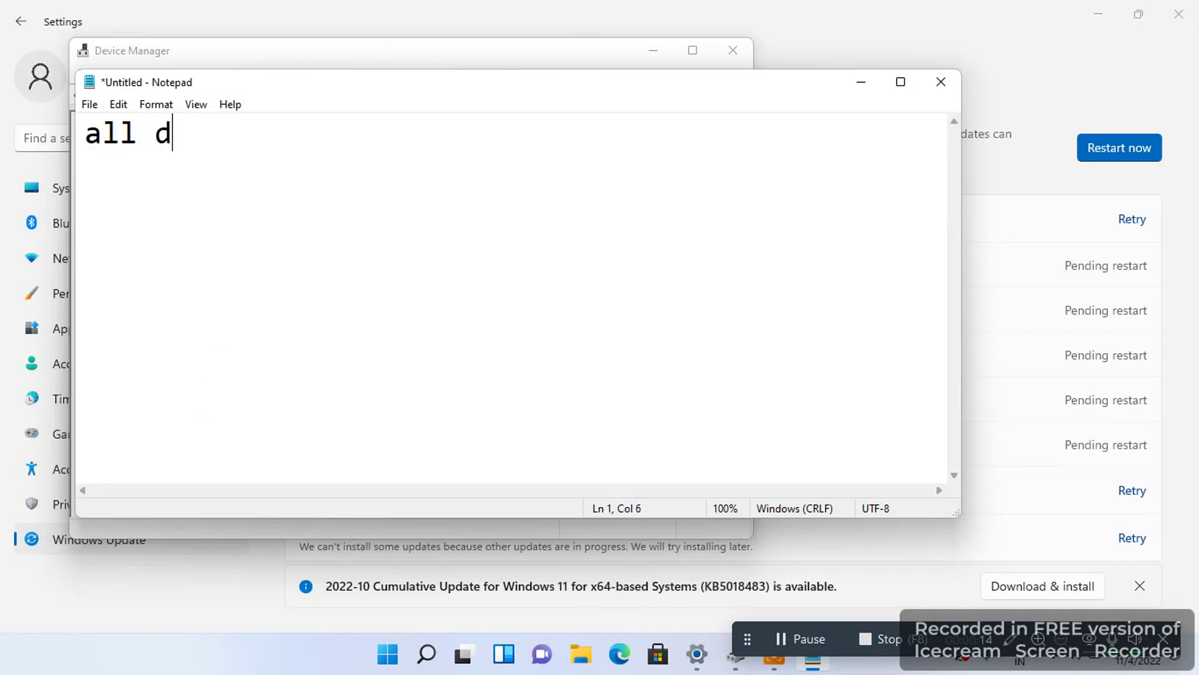
type("river install")
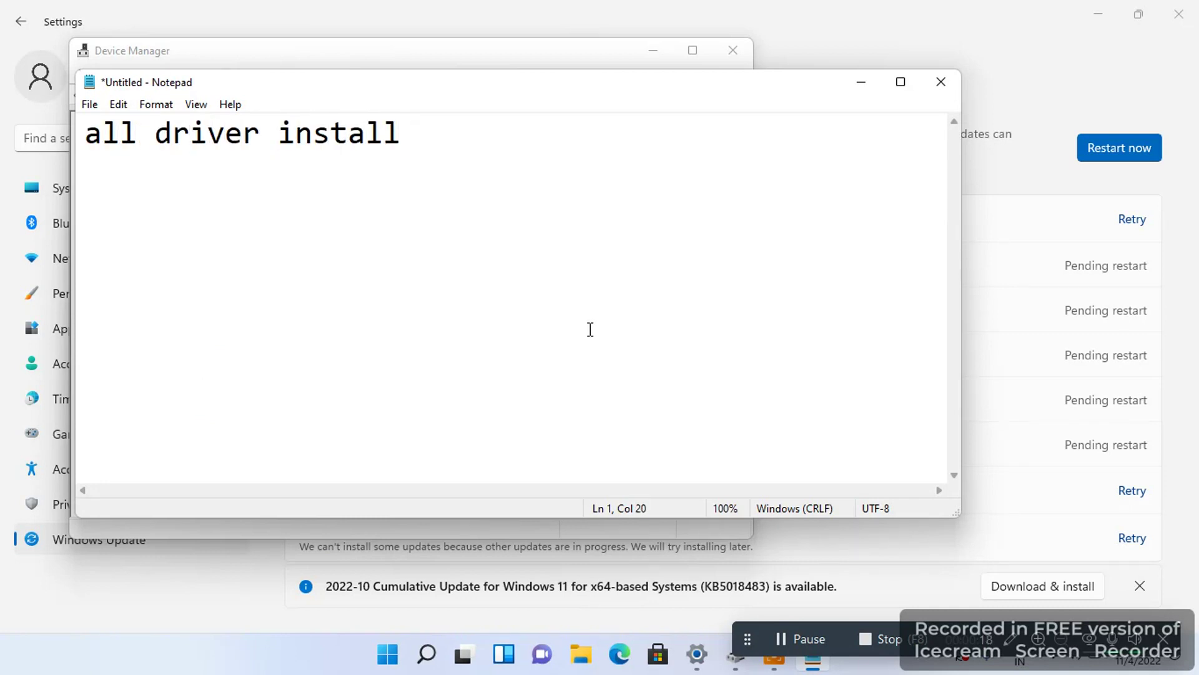
- Recheck Windows Update and Device Manager, complete the note's first line with "pls restart your laptop" and start a second line
left_click(1050, 195)
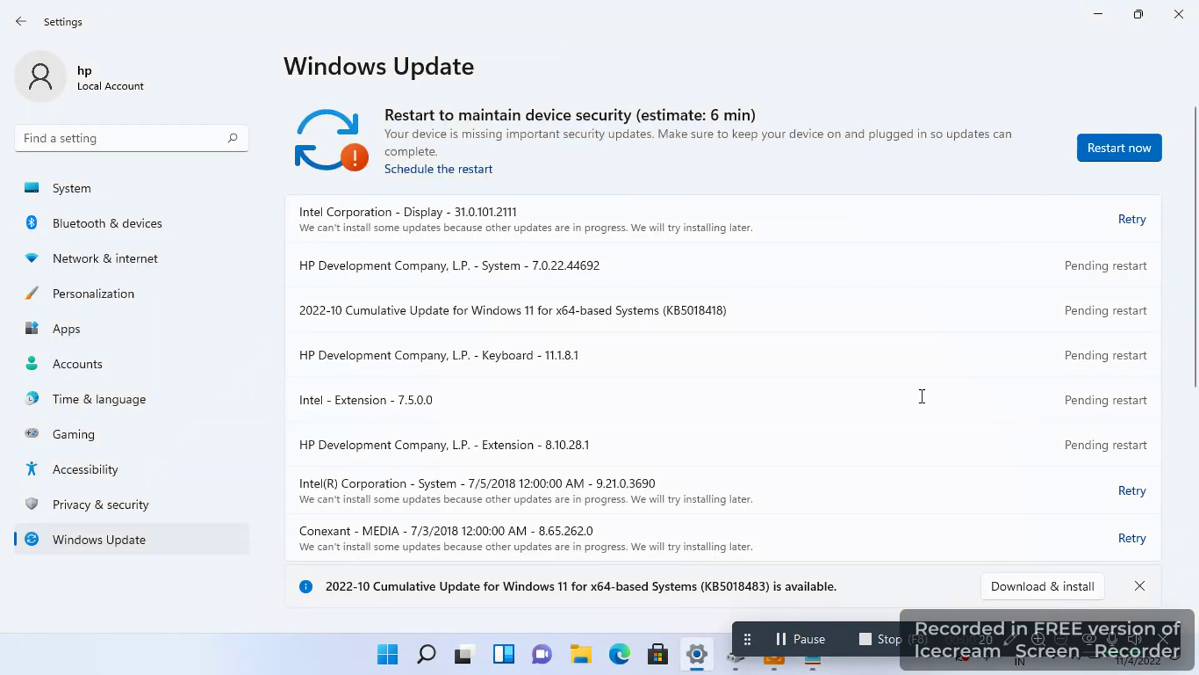
left_click(735, 656)
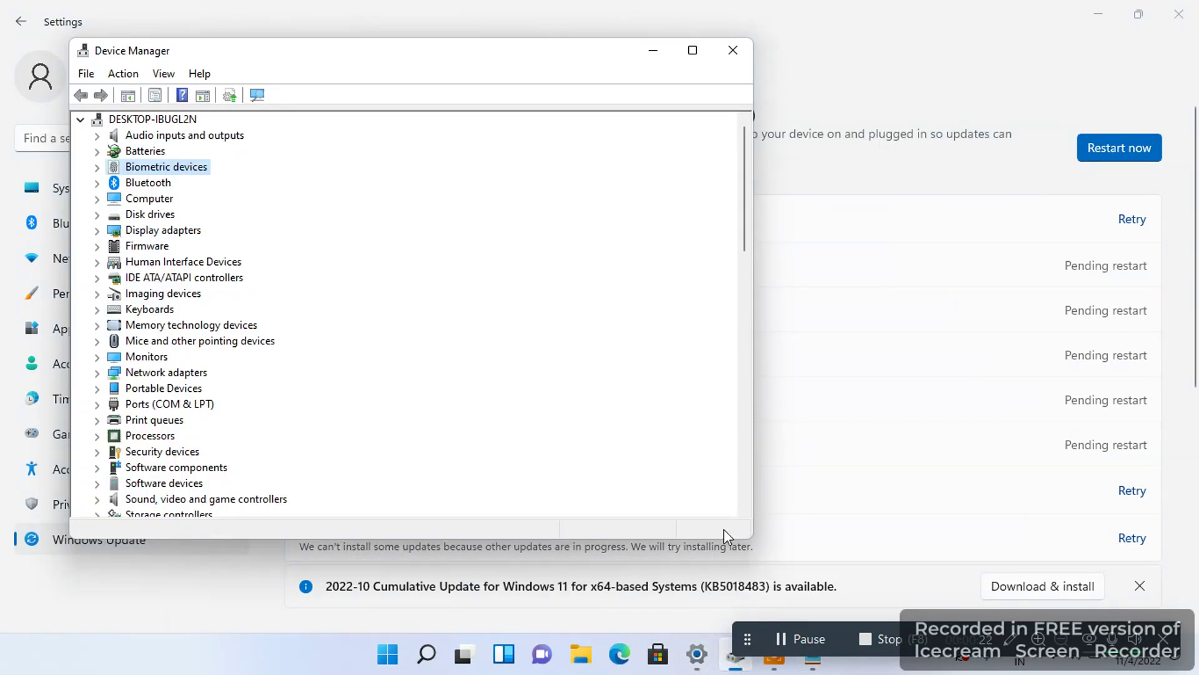
left_click(824, 666)
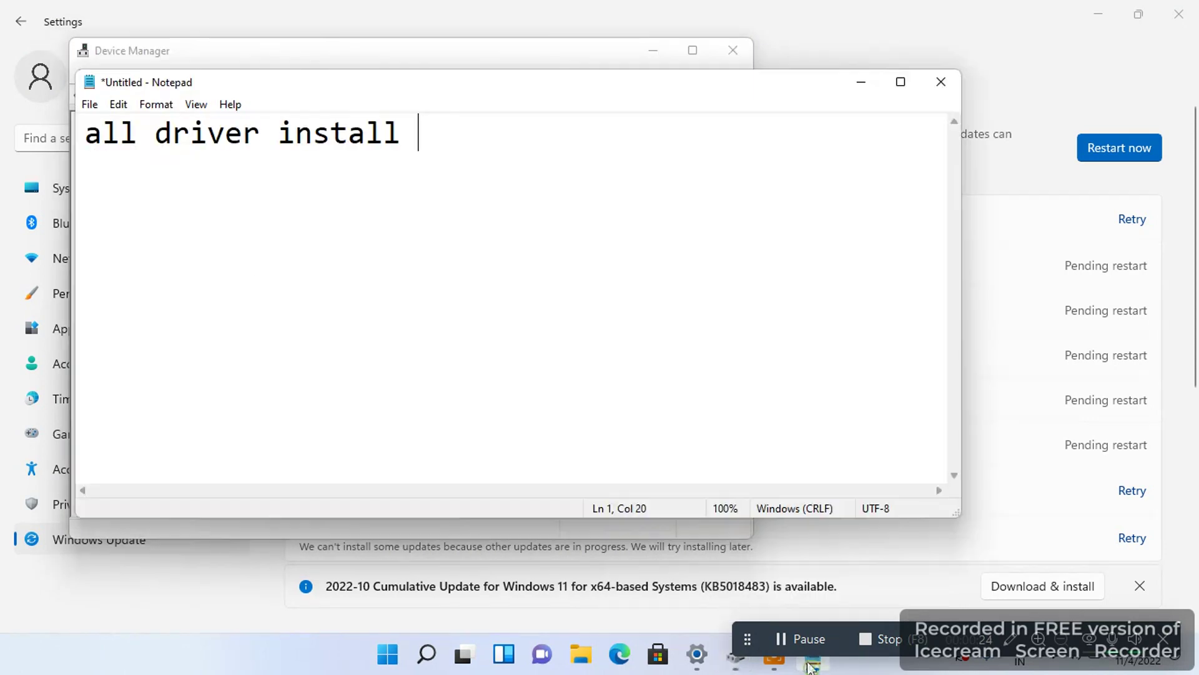
type("pls res")
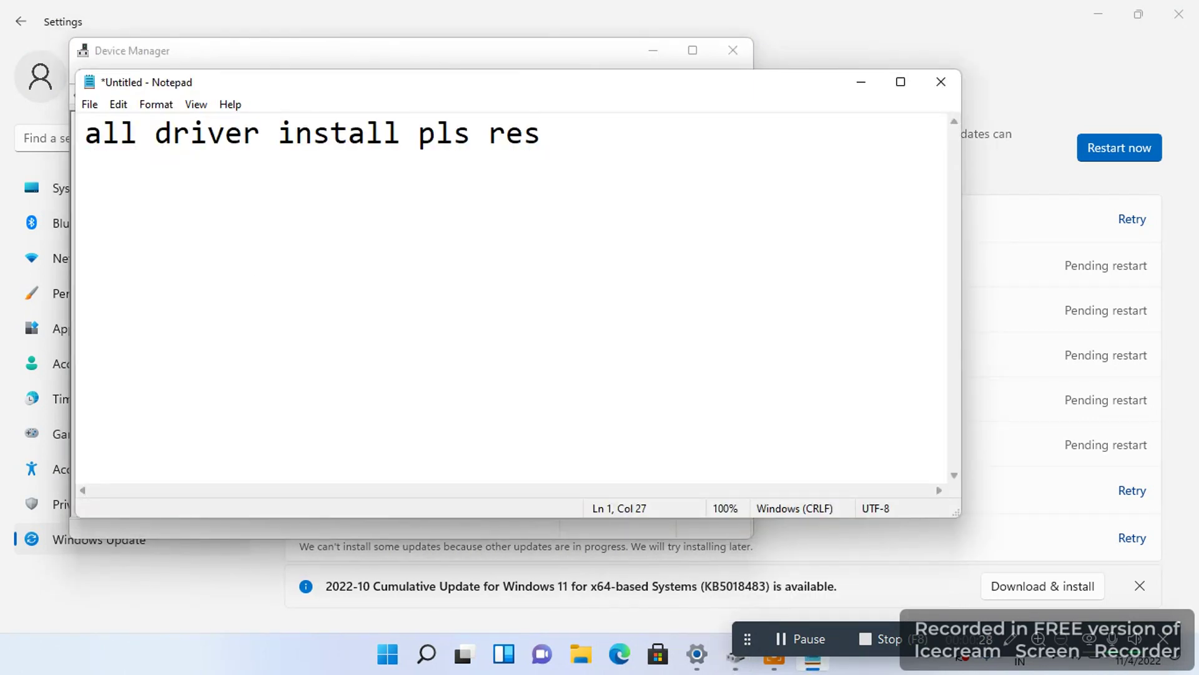
type("tart you")
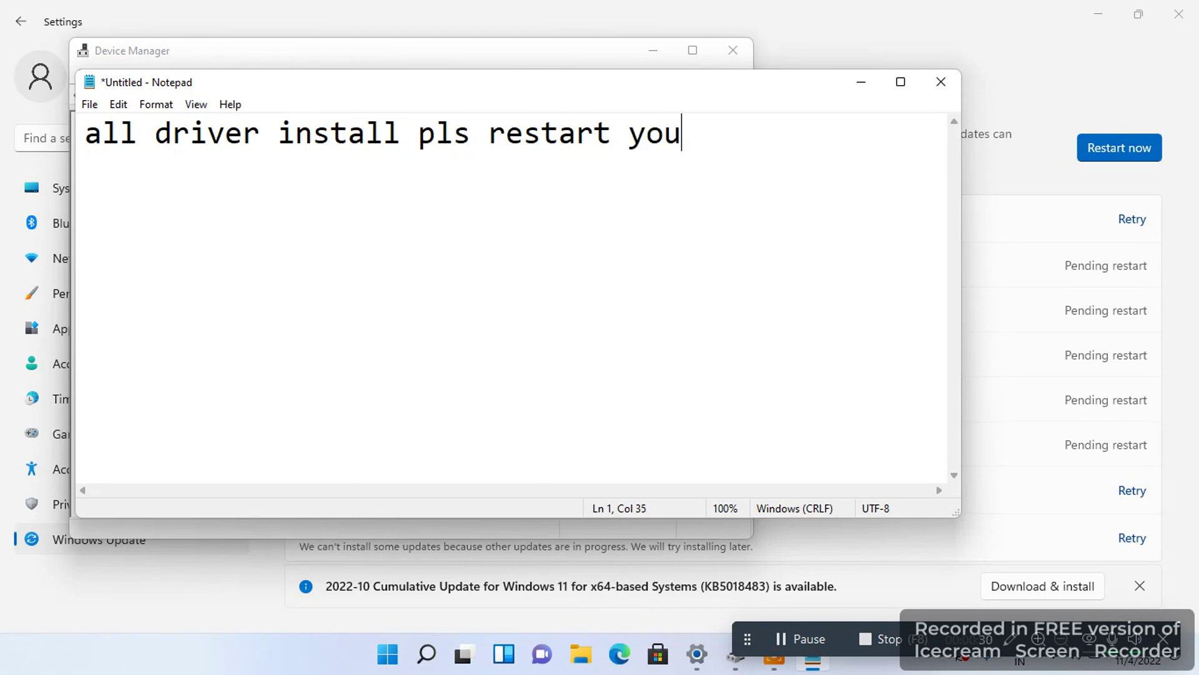
type("r laptop")
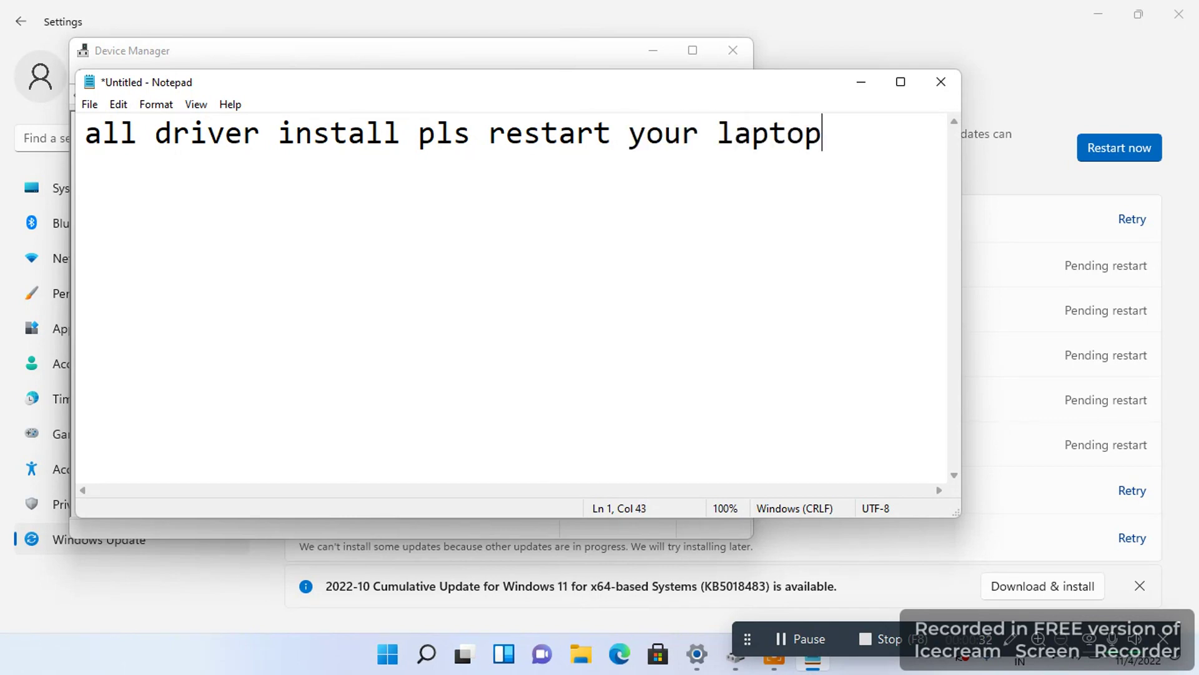
key("Return")
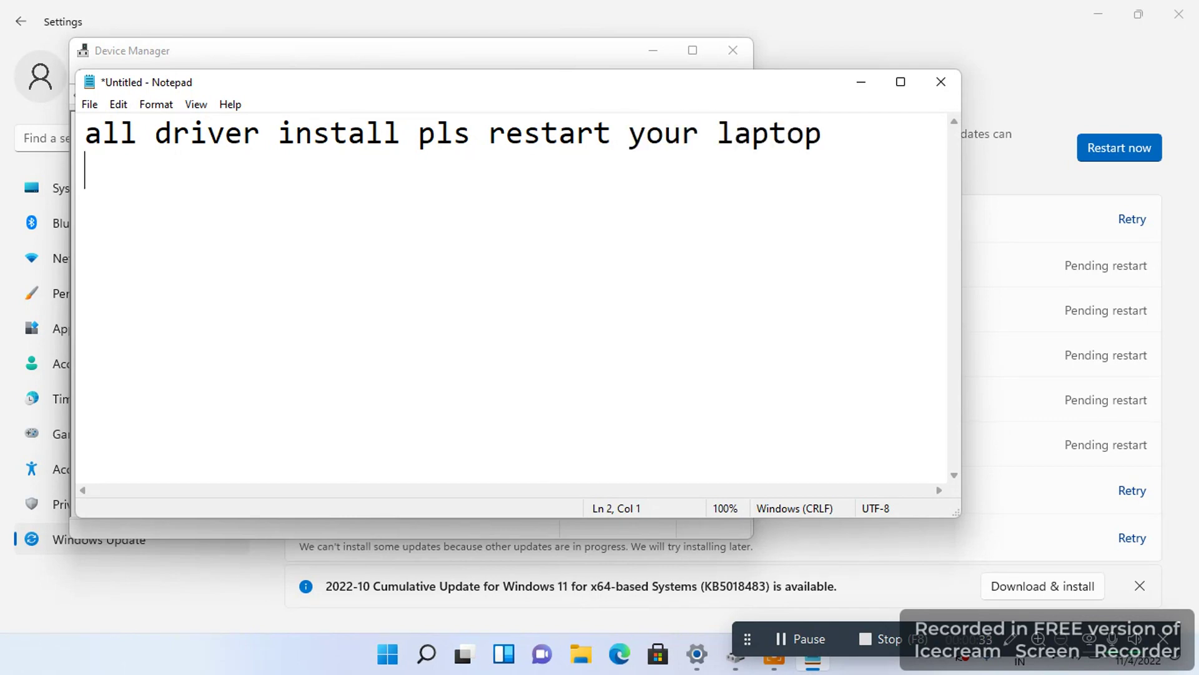
left_click(1190, 243)
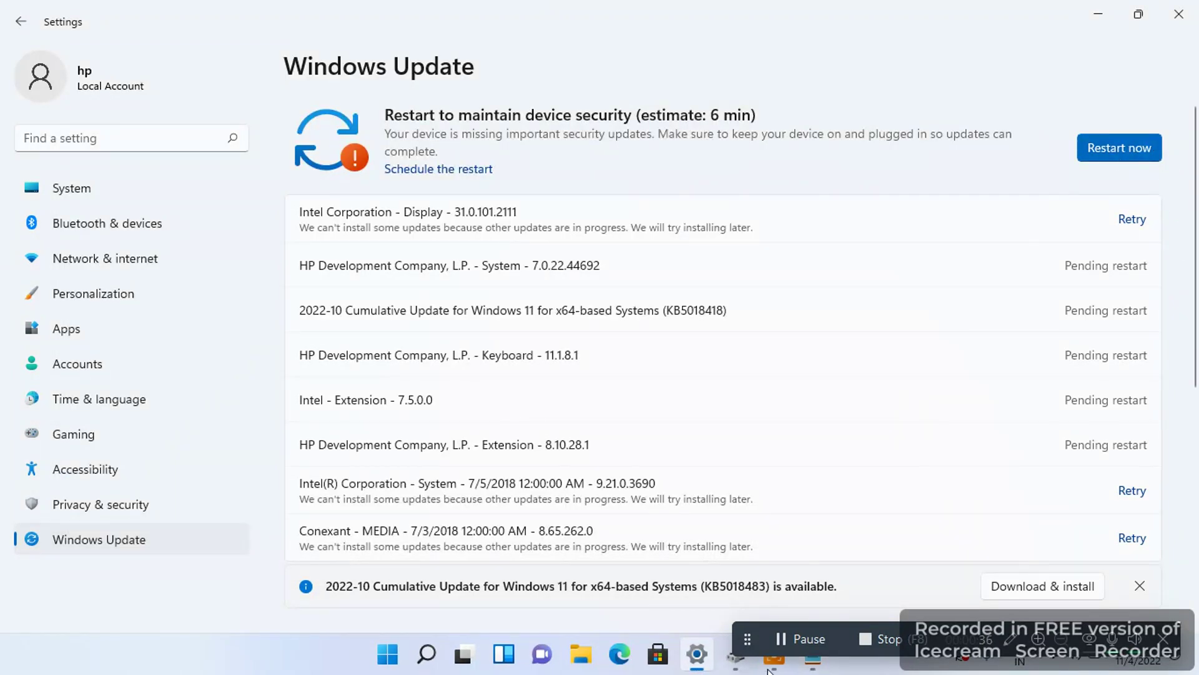
left_click(813, 657)
key("Return")
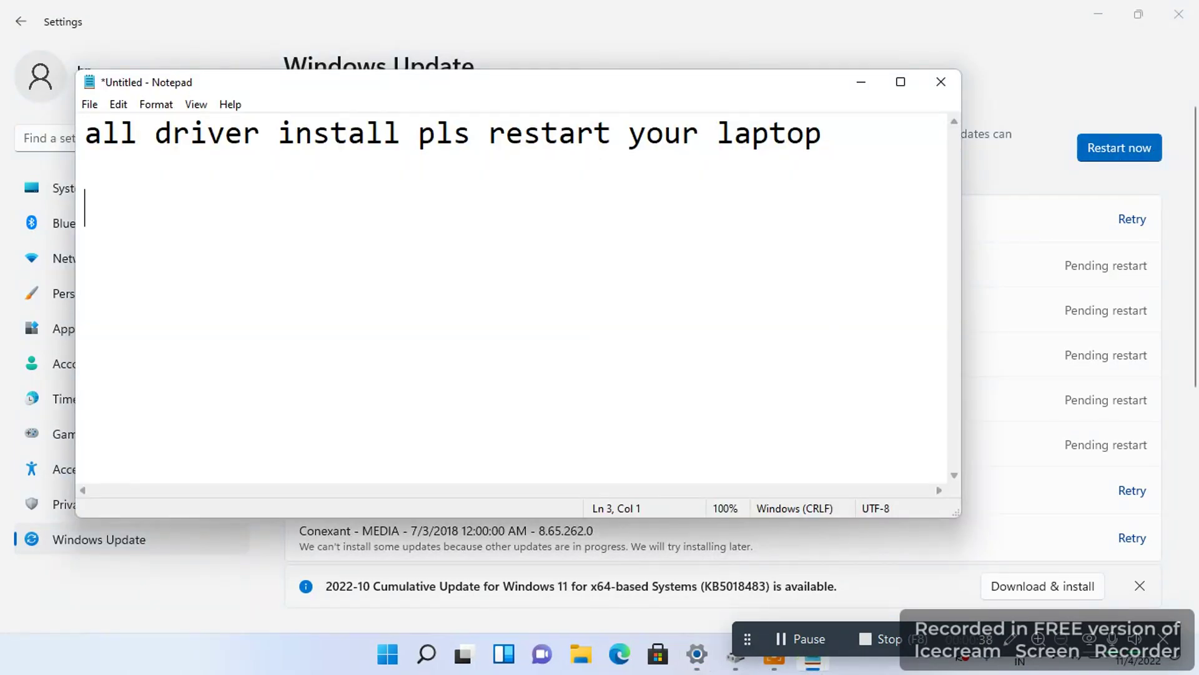
key("BackSpace")
type("all")
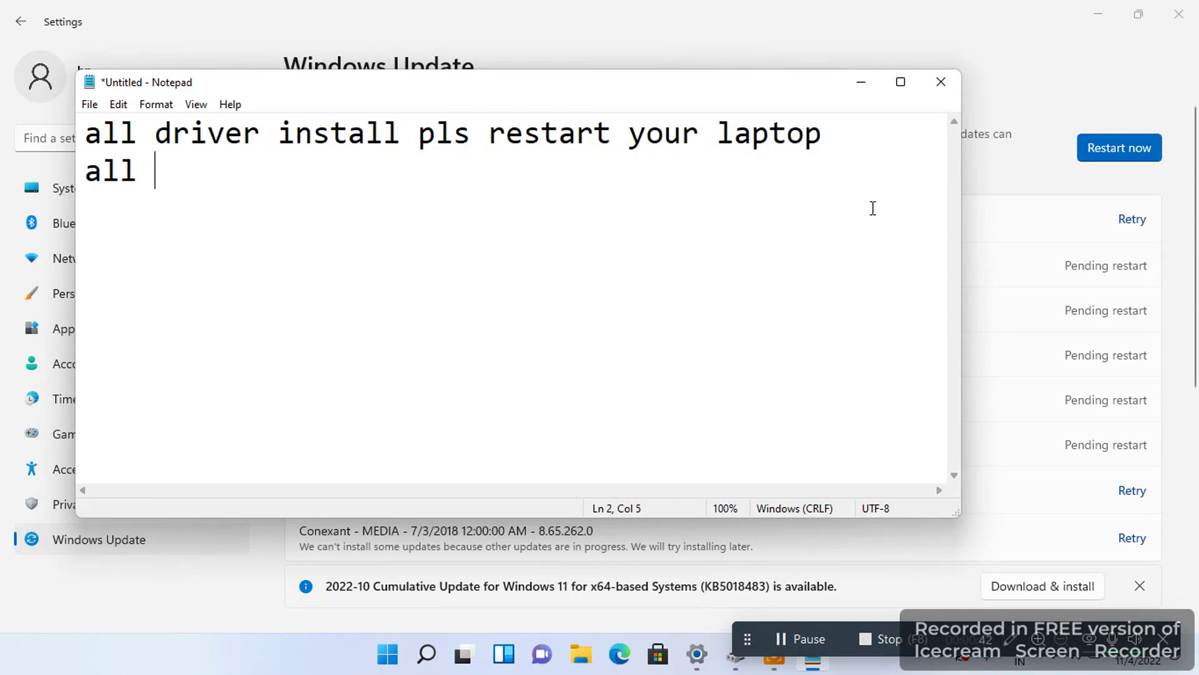
left_click_drag(873, 155, 857, 147)
left_click(847, 147)
double_click(417, 225)
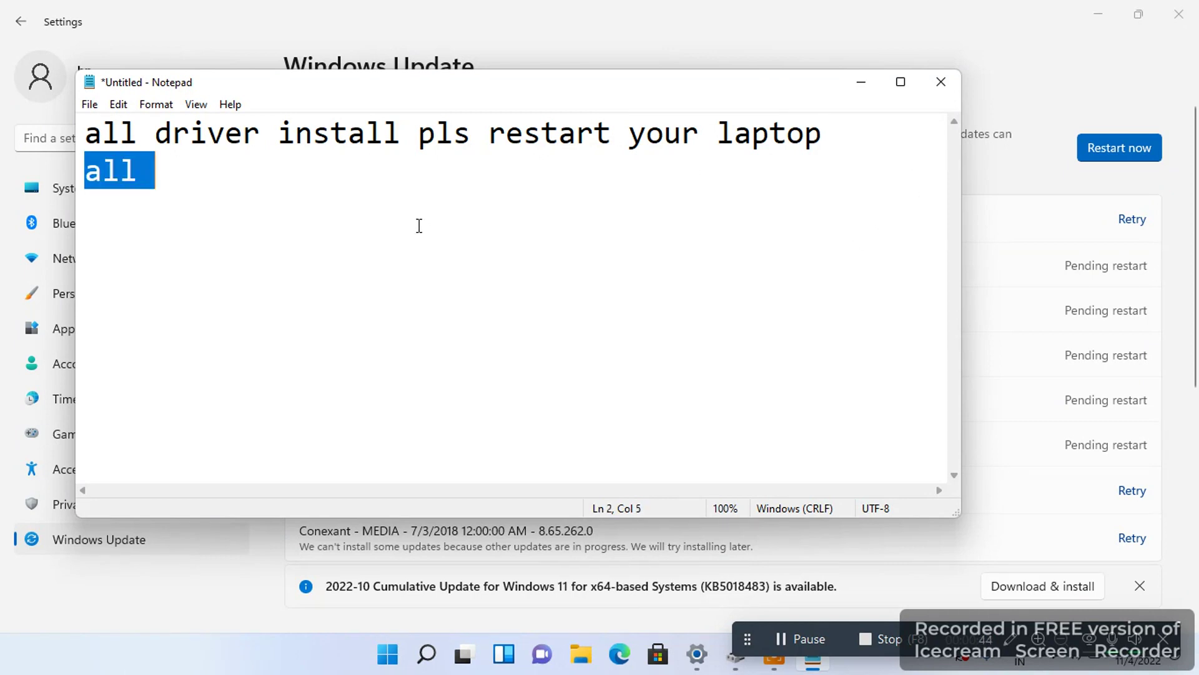
left_click(409, 219)
key("BackSpace")
key("BackSpace")
key("BackSpace")
- Write "ok thanks for watching my video" on the second line of the note
type("o")
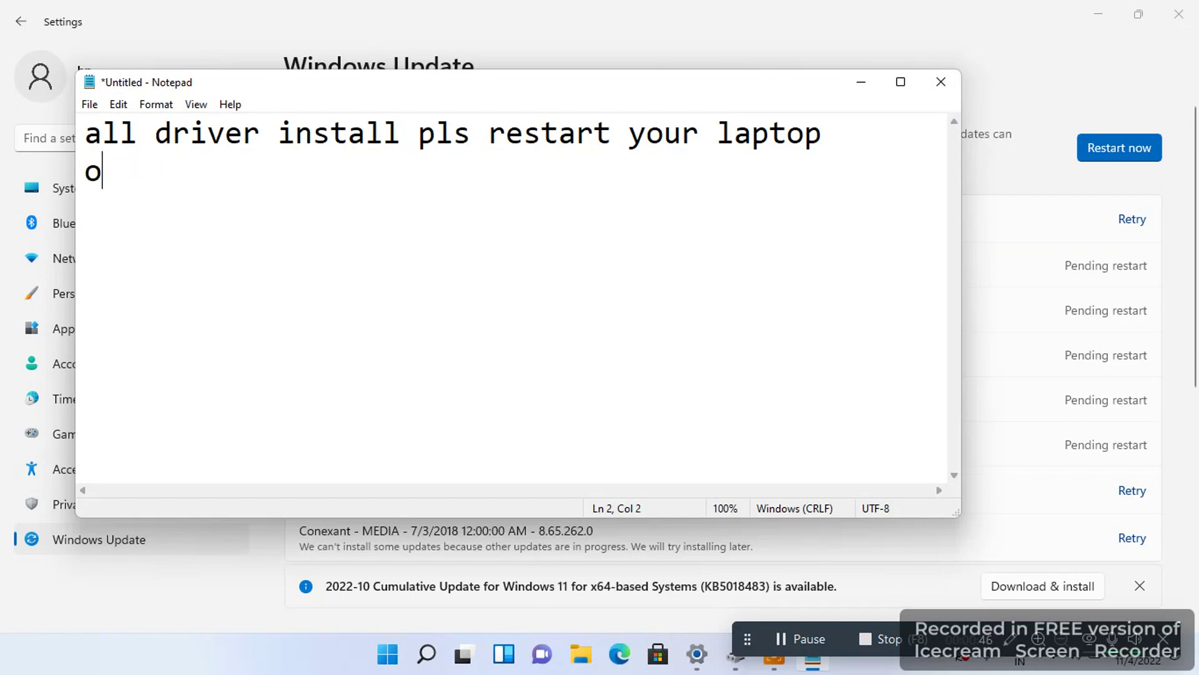
type("k tha")
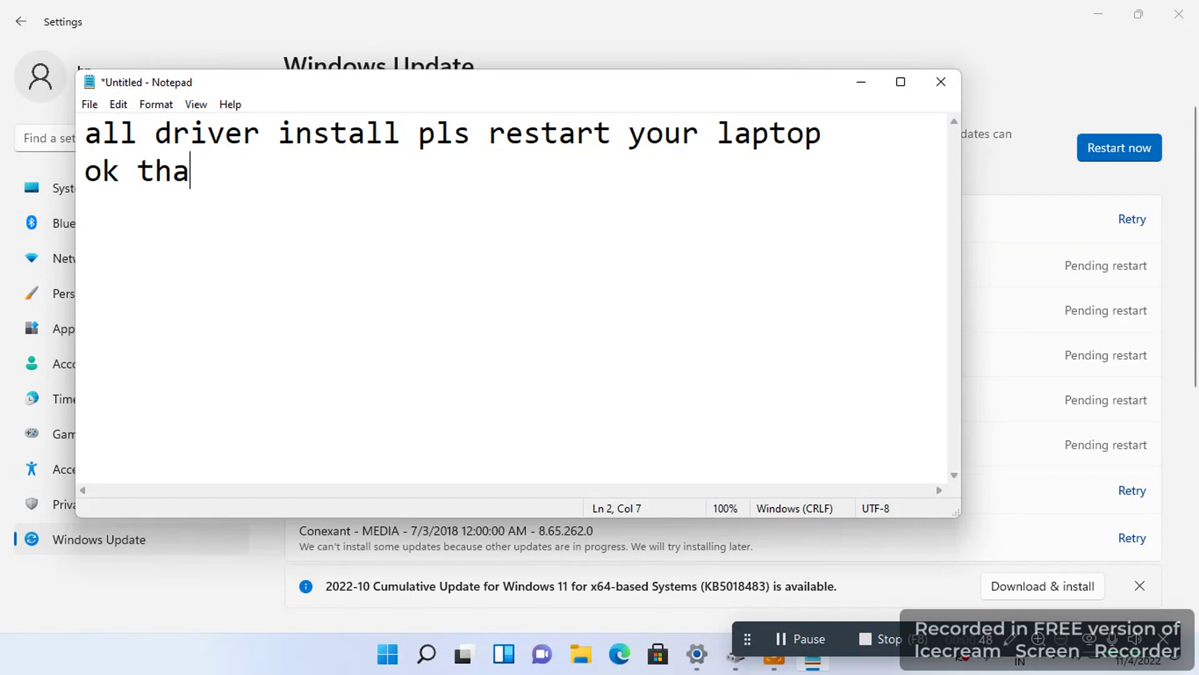
type("nks for w")
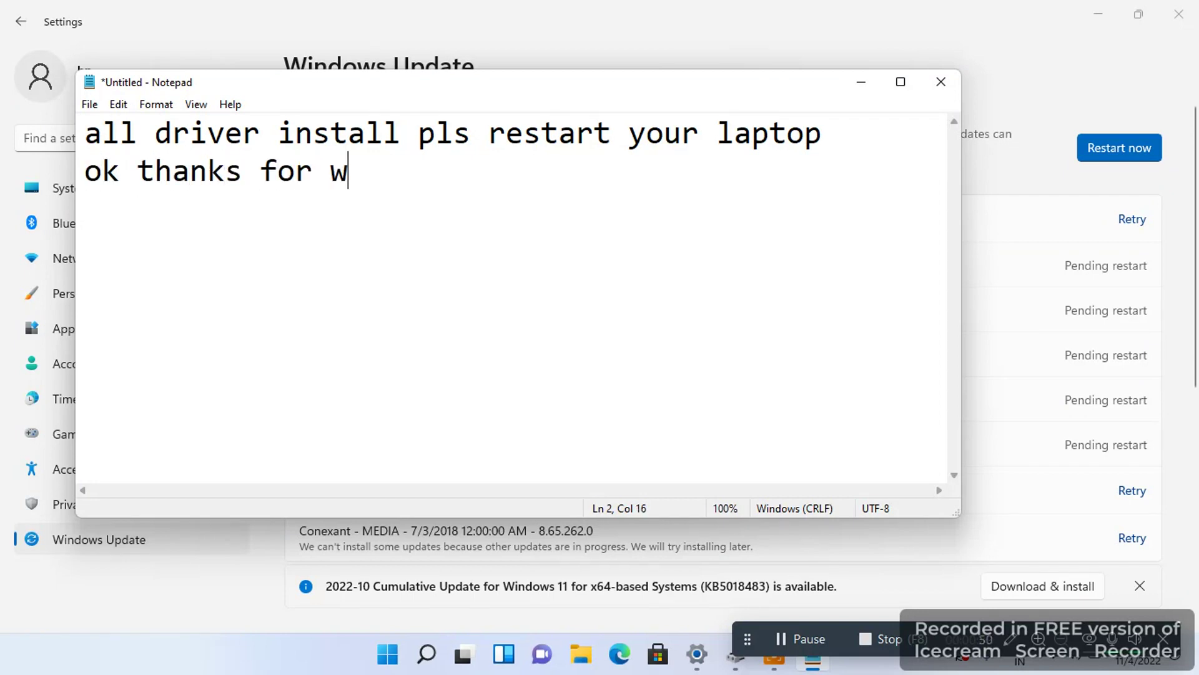
type("atchi")
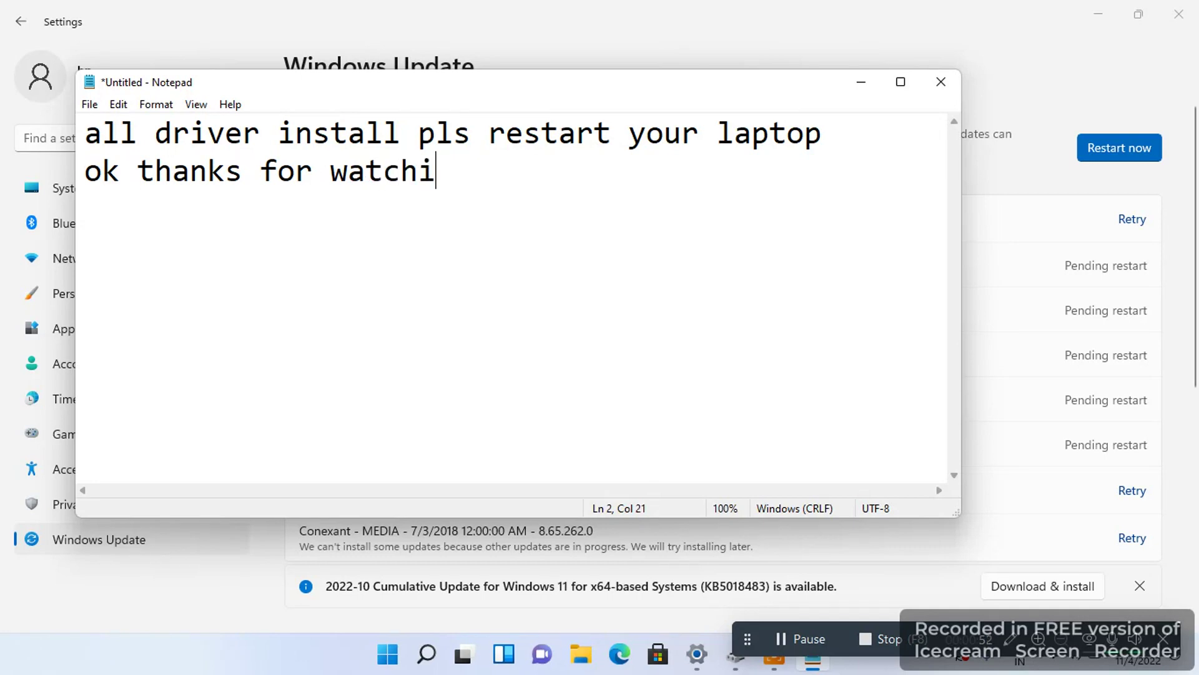
type("ng my video")
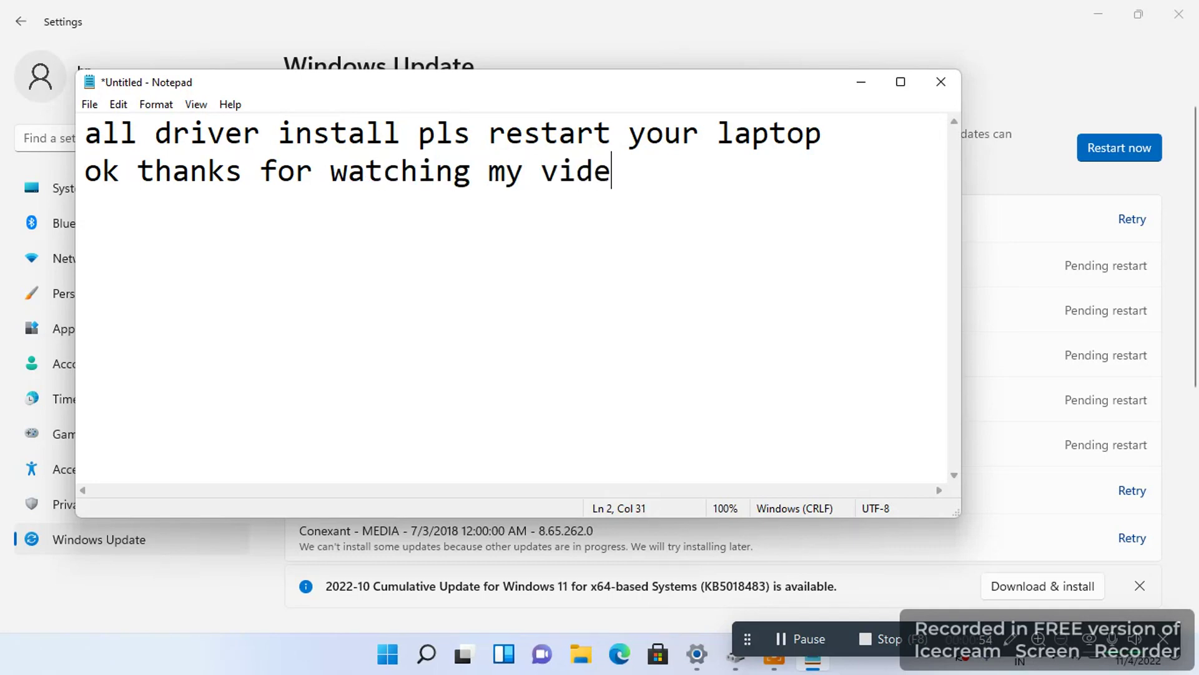